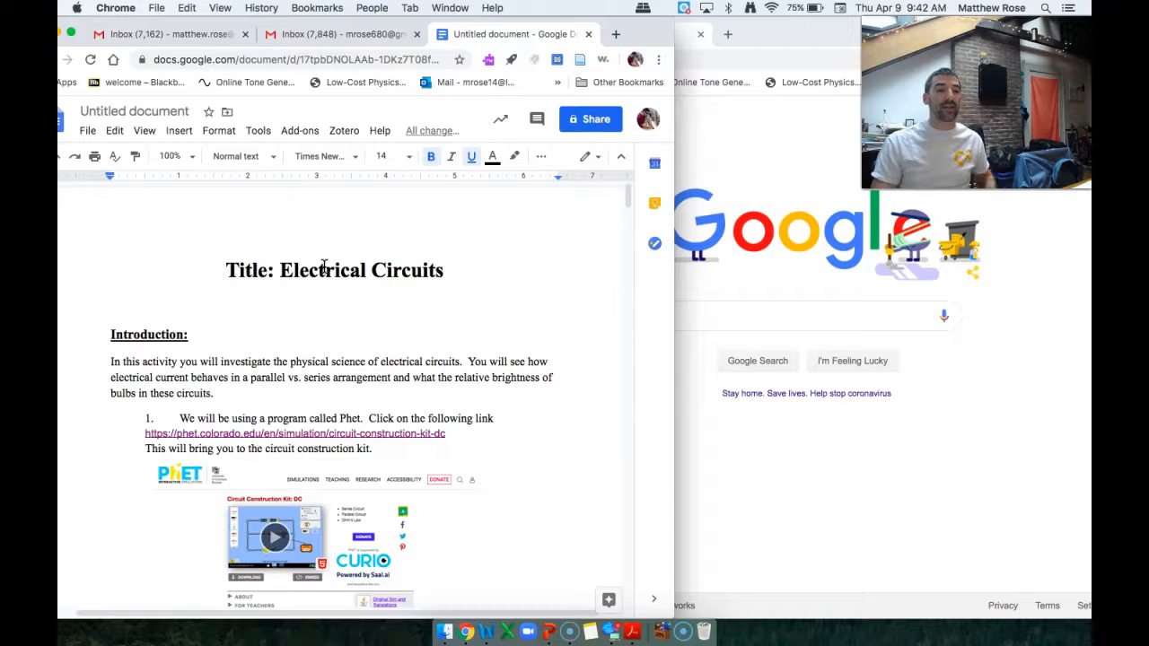
# Step: Search Google for "phet circuit construction kit" and open PhET's Circuit Construction Kit: DC simulation page
pyautogui.scroll(-3, 336, 323)
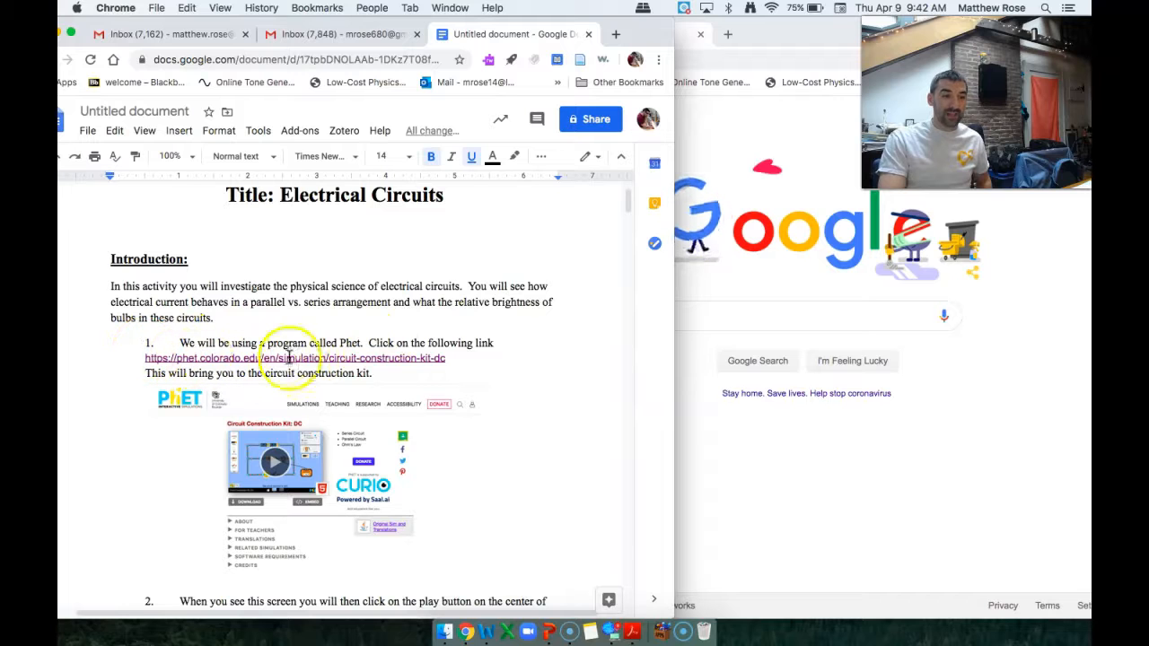
pyautogui.click(720, 317)
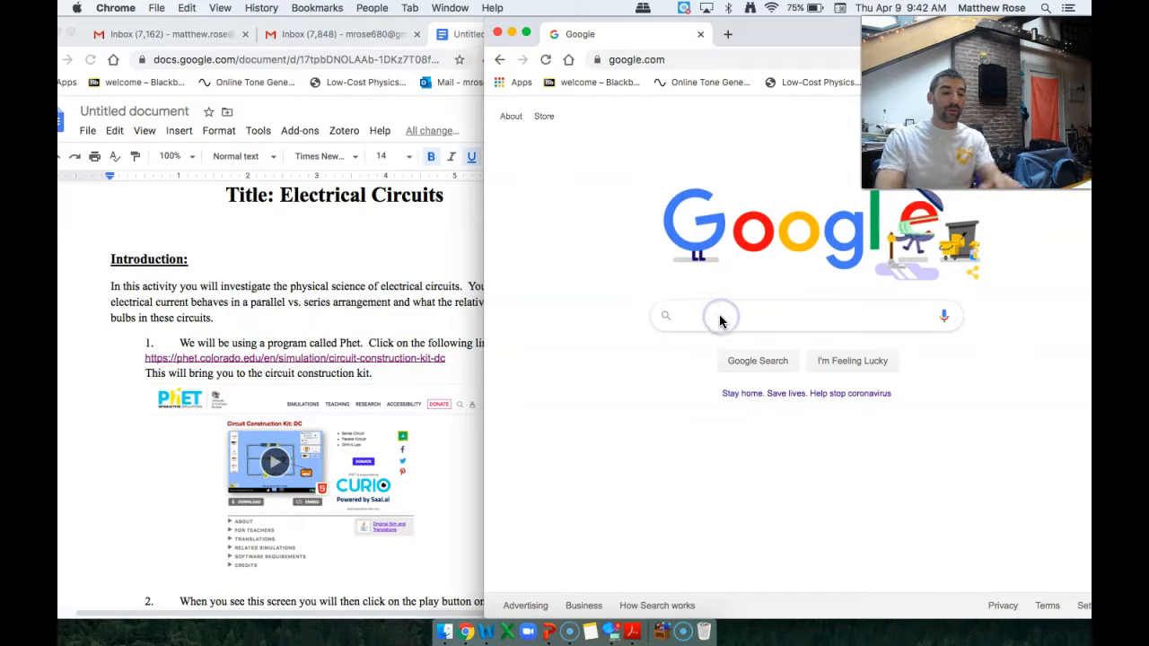
pyautogui.write('phet cir')
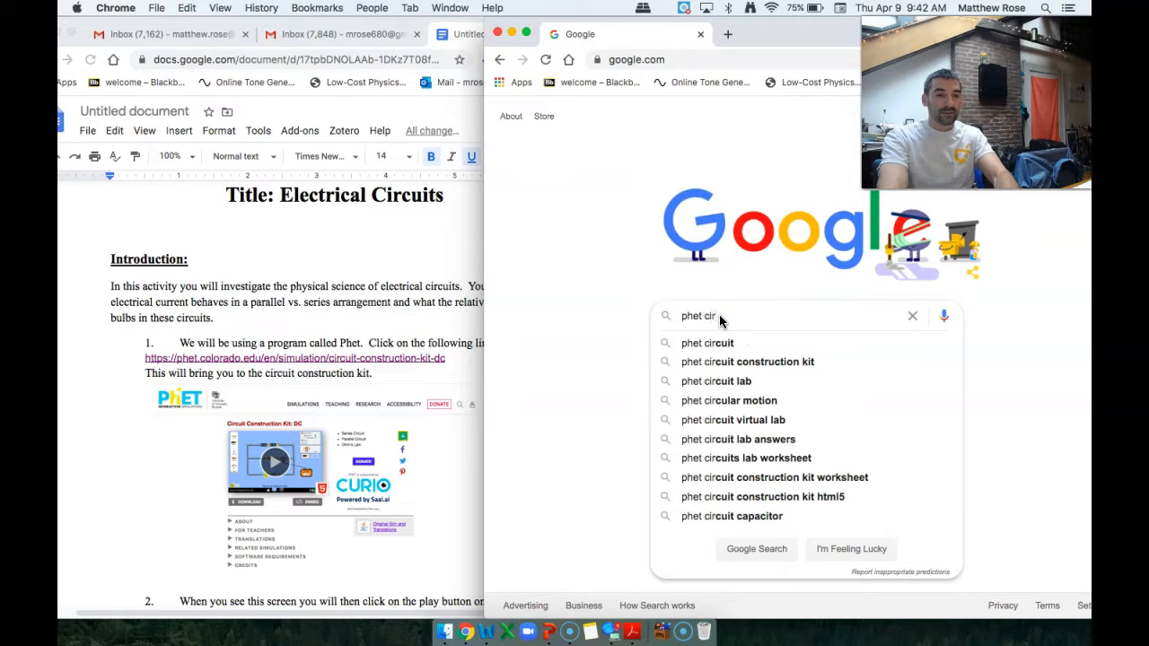
pyautogui.press('Down')
pyautogui.press('Down')
pyautogui.press('Return')
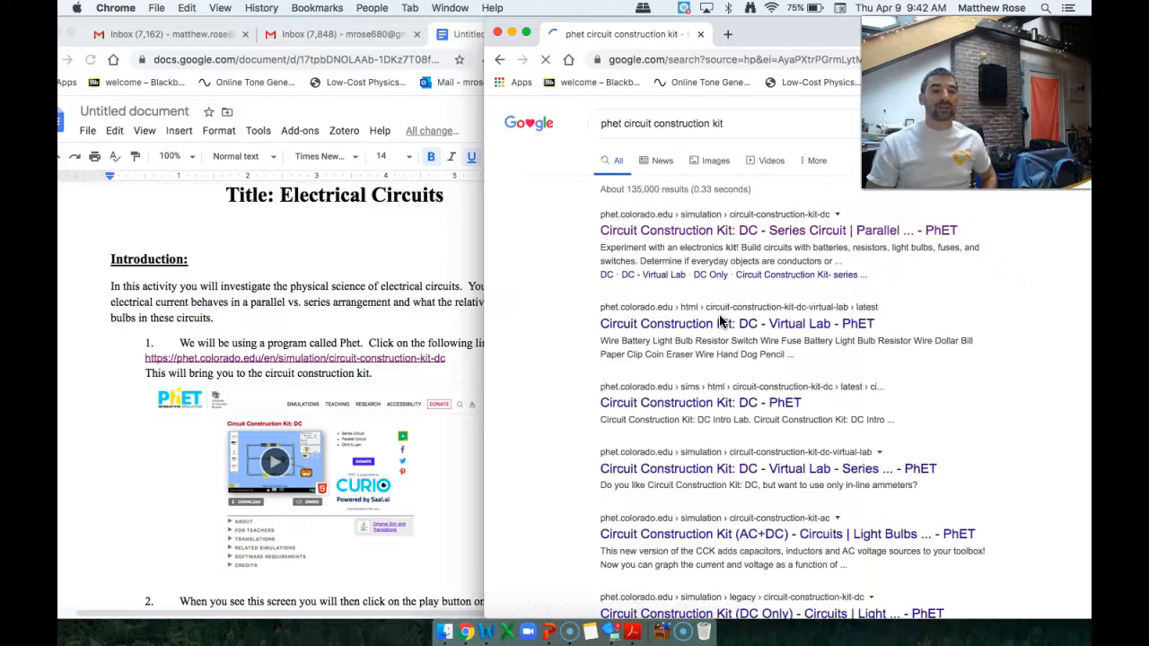
pyautogui.click(699, 230)
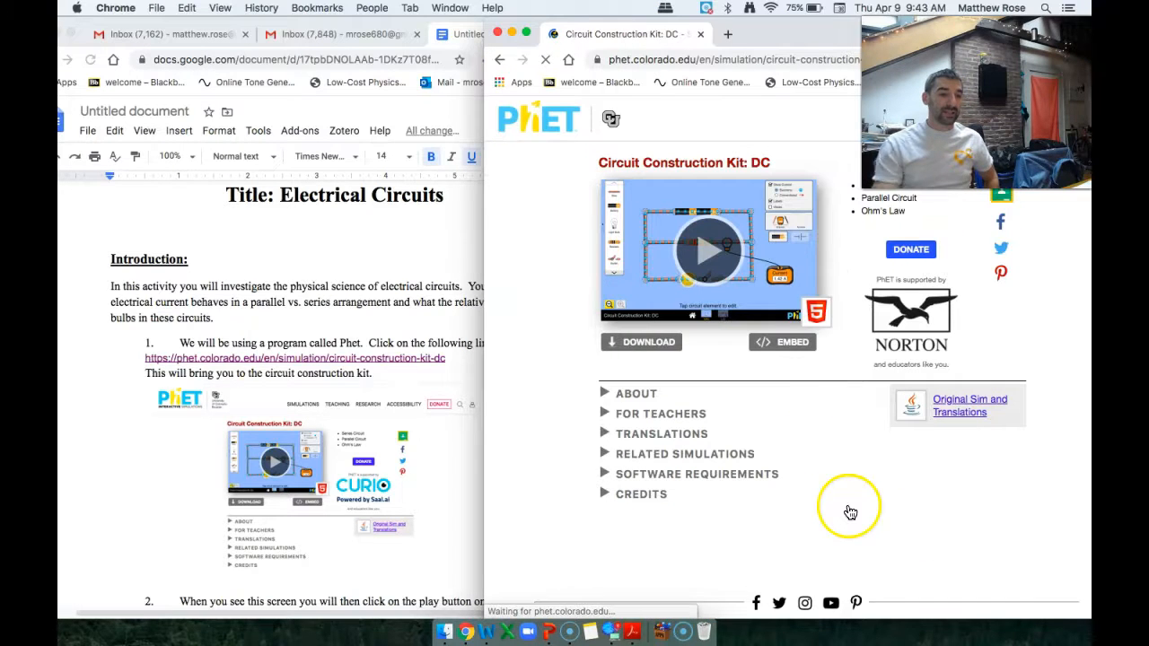
# Step: Launch the Circuit Construction Kit: DC simulation and enter its Intro workspace
pyautogui.scroll(-3, 296, 461)
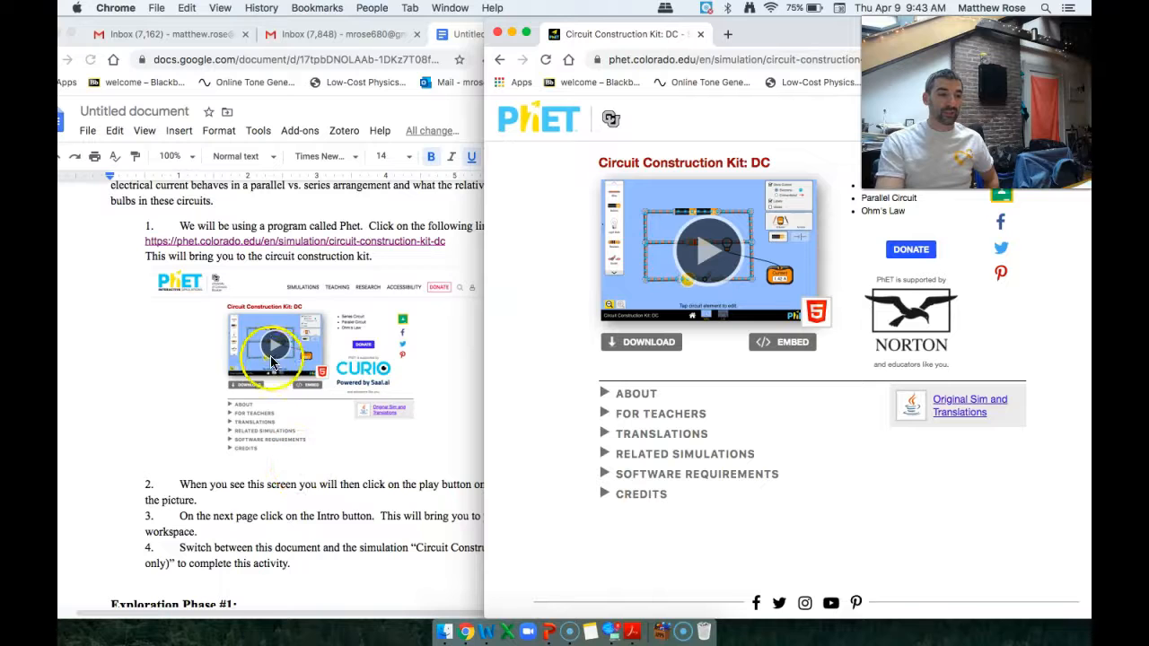
pyautogui.click(714, 255)
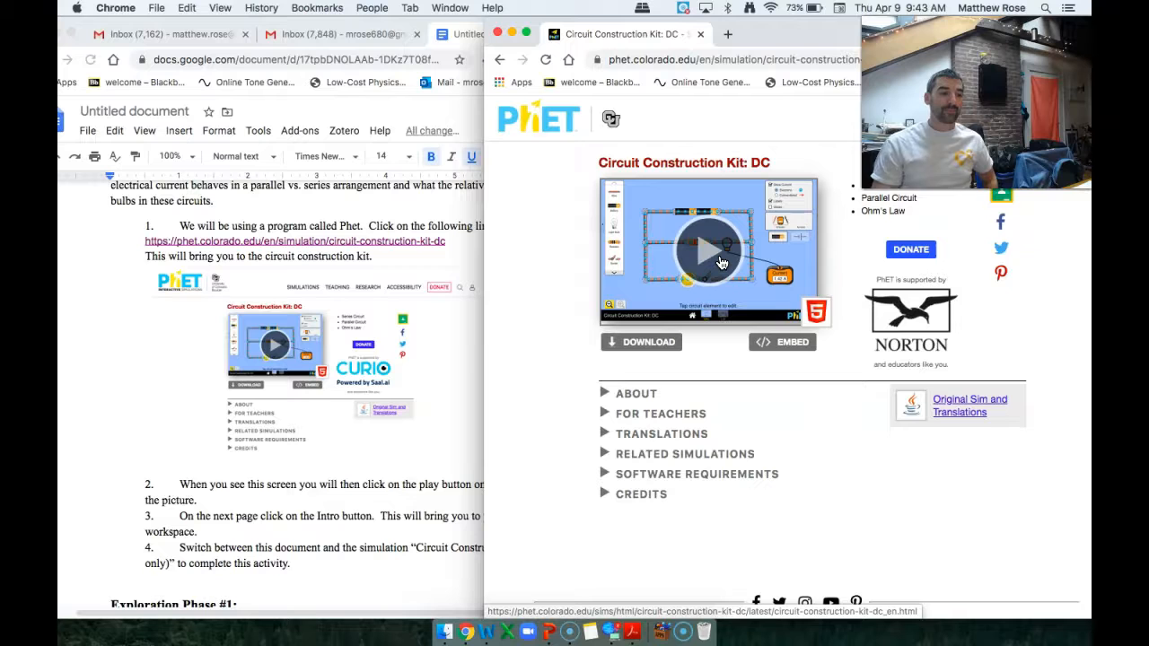
pyautogui.click(721, 261)
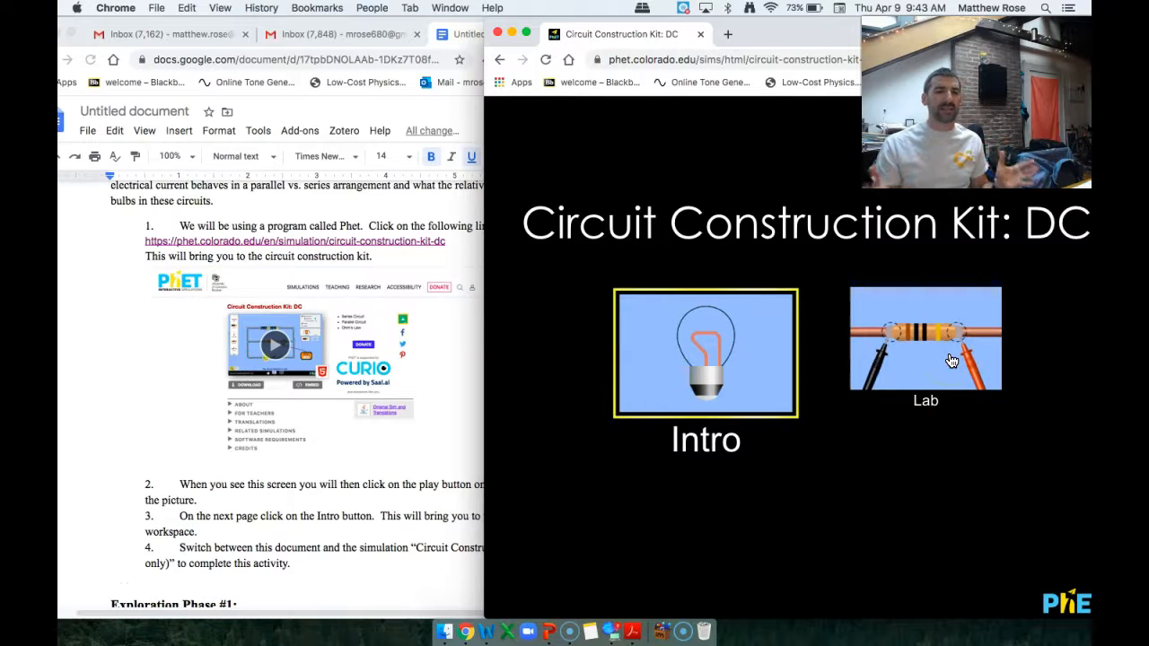
pyautogui.click(707, 340)
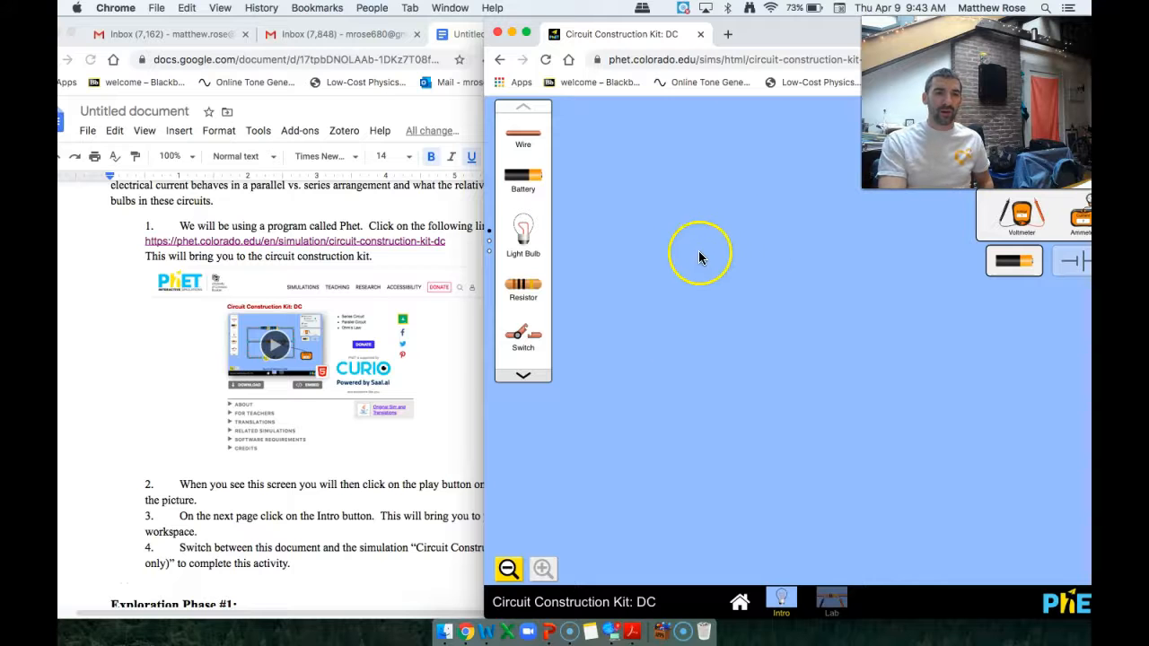
# Step: Uncover the lab document beside the simulation and read the Exploration Phase #1 instructions
pyautogui.moveTo(798, 38); pyautogui.dragTo(513, 18)
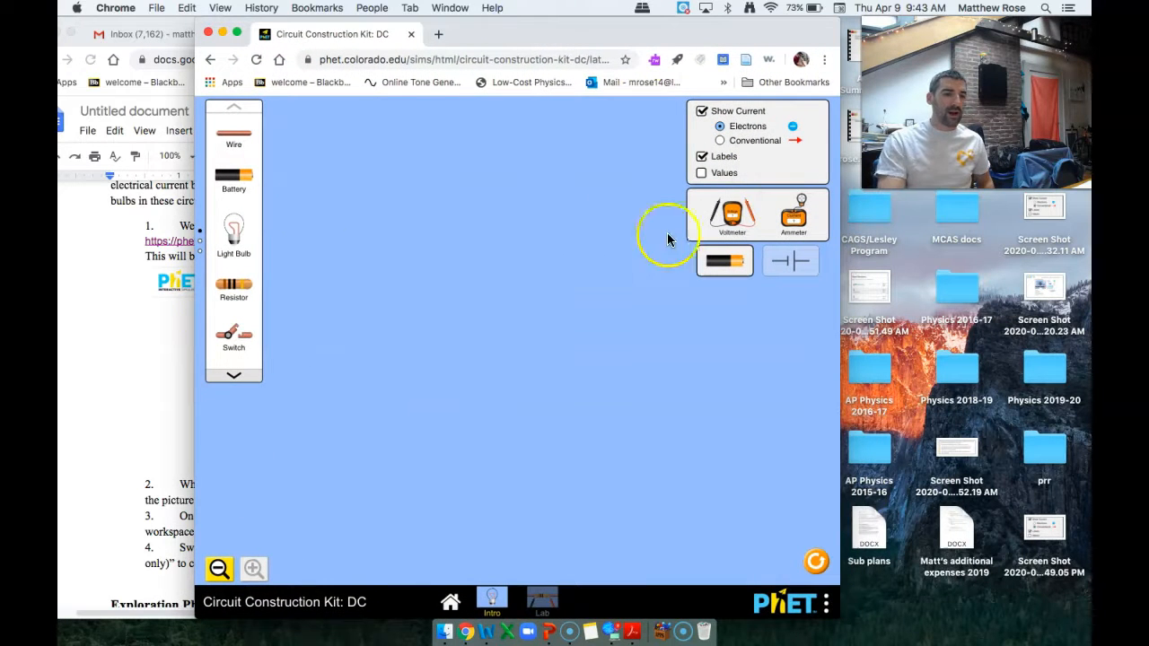
pyautogui.moveTo(485, 33); pyautogui.dragTo(816, 33)
pyautogui.scroll(-2, 260, 341)
pyautogui.scroll(-5, 260, 341)
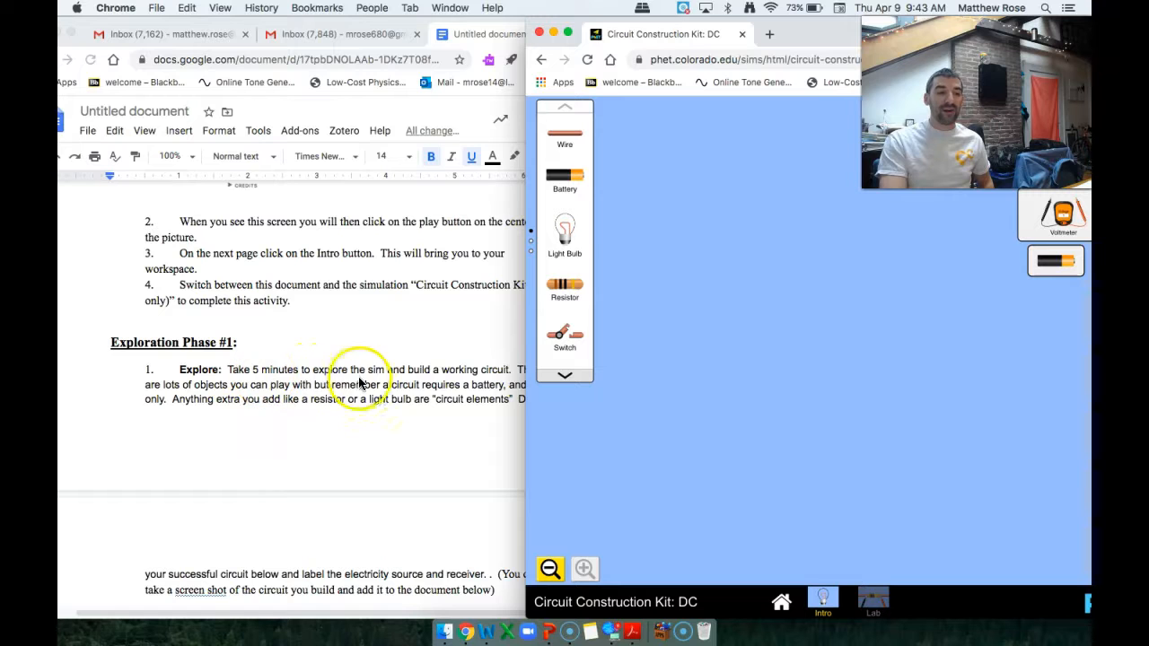
# Step: Bring the whole simulation workspace into view and look through the available circuit components
pyautogui.moveTo(824, 43); pyautogui.dragTo(514, 35)
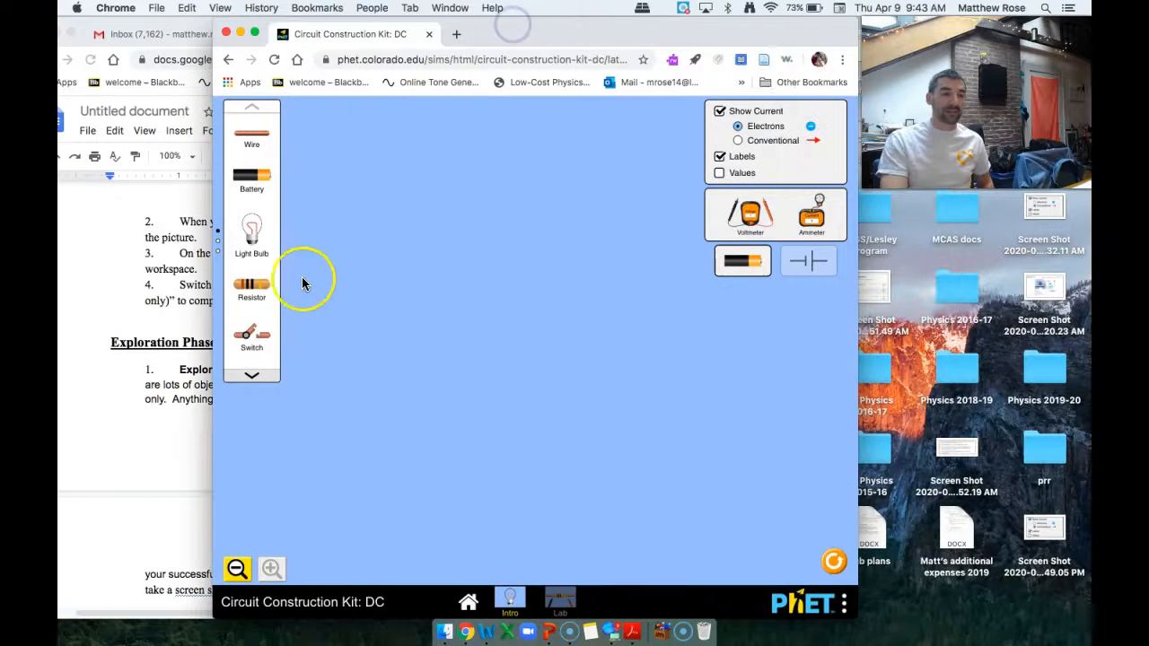
pyautogui.click(253, 375)
pyautogui.click(252, 376)
pyautogui.click(251, 107)
pyautogui.click(250, 107)
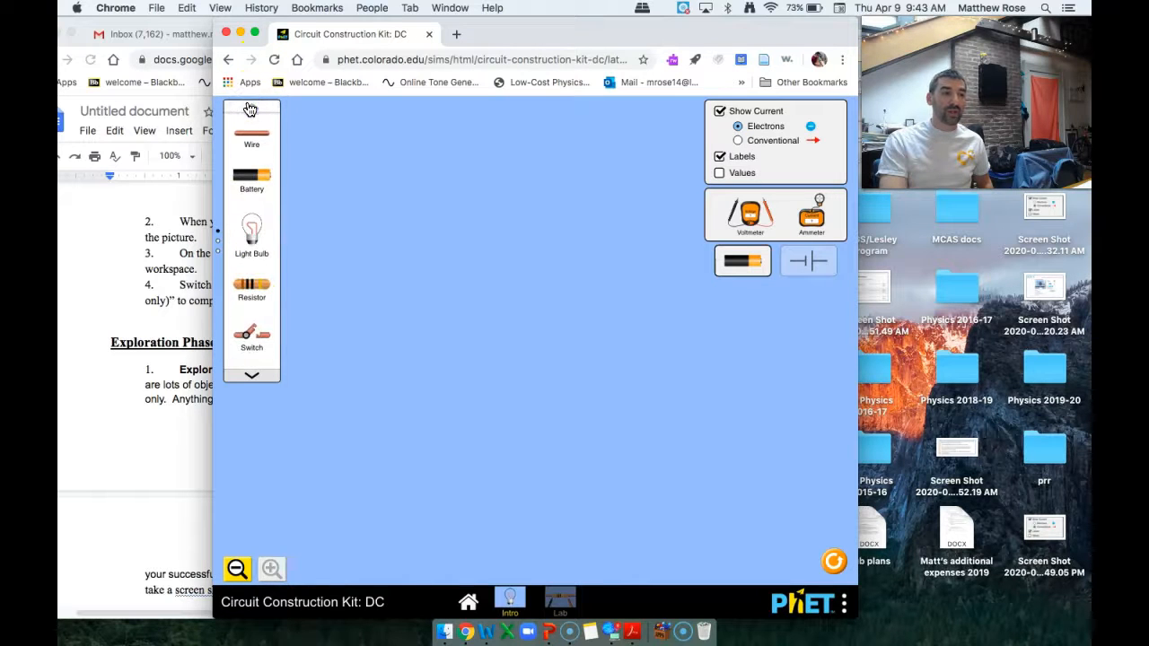
# Step: Join two batteries end to end and attach two wires from their negative end, leading sideways and then down
pyautogui.moveTo(251, 180); pyautogui.dragTo(500, 212)
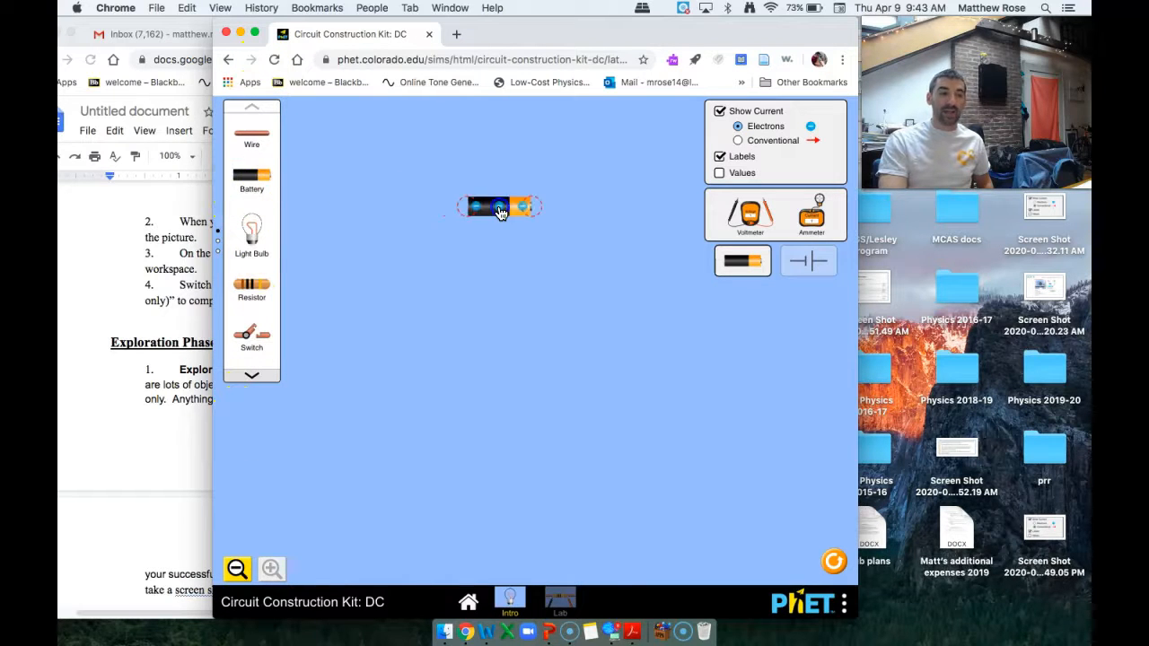
pyautogui.moveTo(252, 135); pyautogui.dragTo(420, 209)
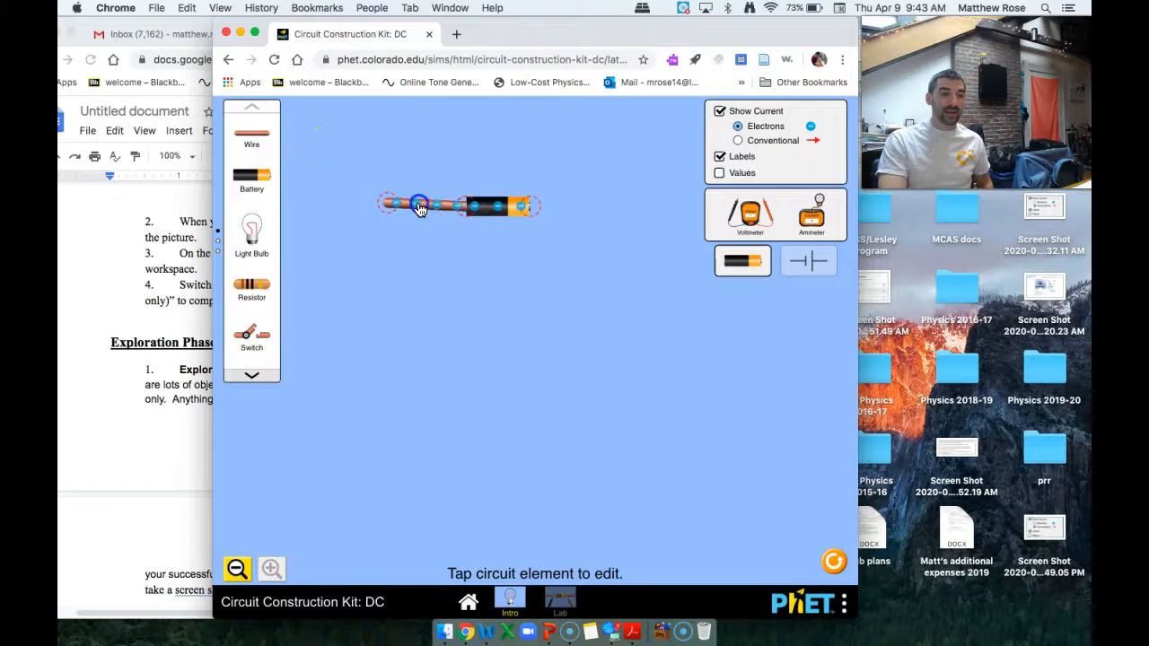
pyautogui.moveTo(251, 176); pyautogui.dragTo(567, 207)
pyautogui.moveTo(252, 135); pyautogui.dragTo(398, 384)
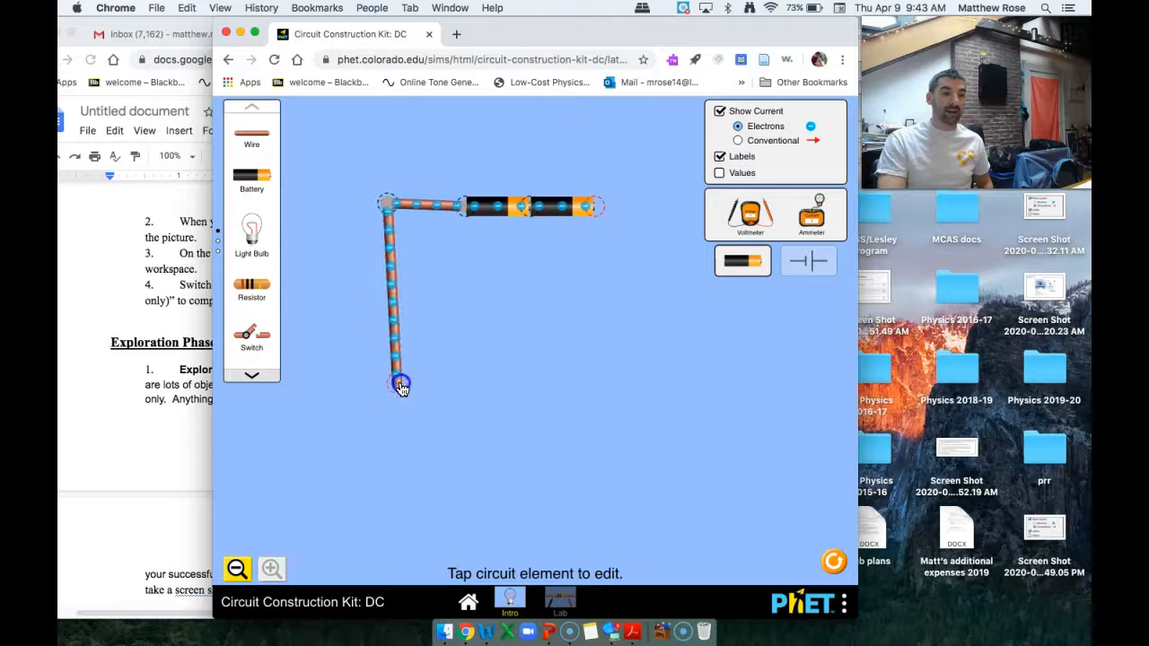
# Step: Complete the loop with a switch, a coin and a wire back to the batteries' positive end, and close the switch
pyautogui.moveTo(251, 334); pyautogui.dragTo(433, 387)
pyautogui.click(254, 382)
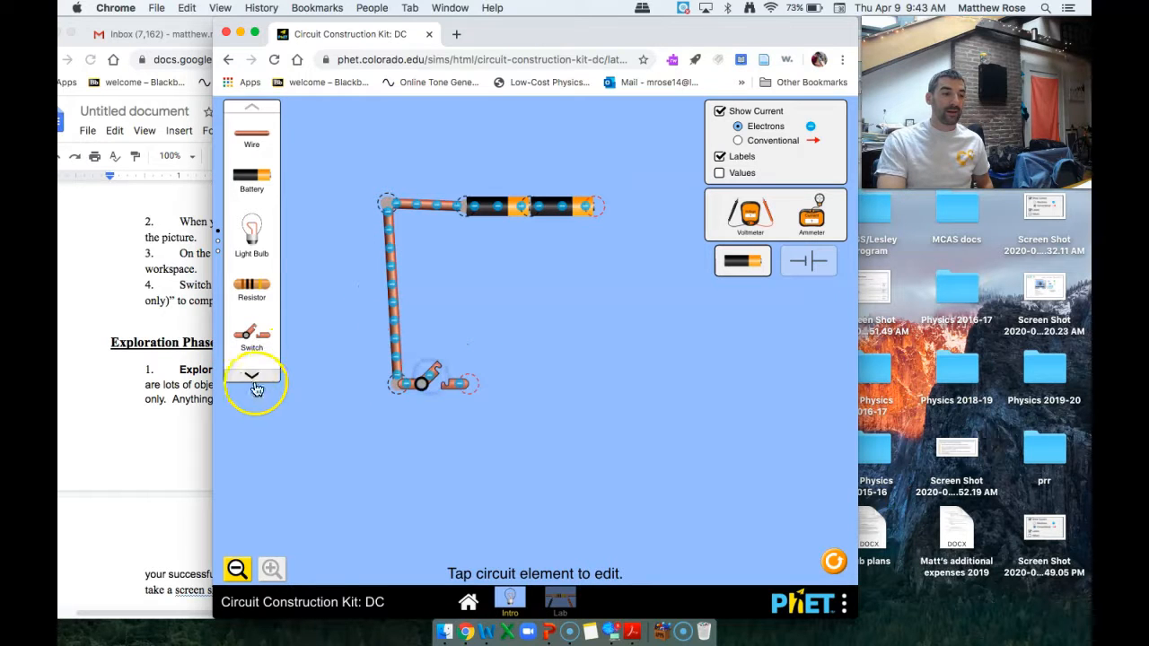
pyautogui.moveTo(252, 325); pyautogui.dragTo(496, 384)
pyautogui.moveTo(268, 126); pyautogui.dragTo(645, 197)
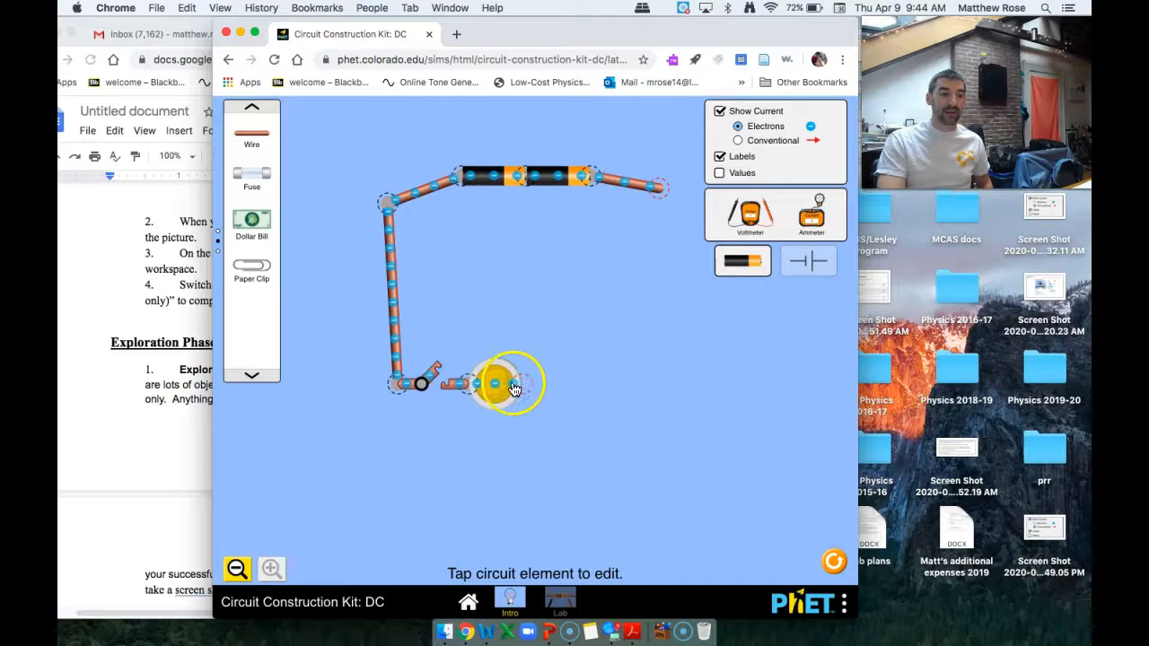
pyautogui.moveTo(663, 197); pyautogui.dragTo(530, 406)
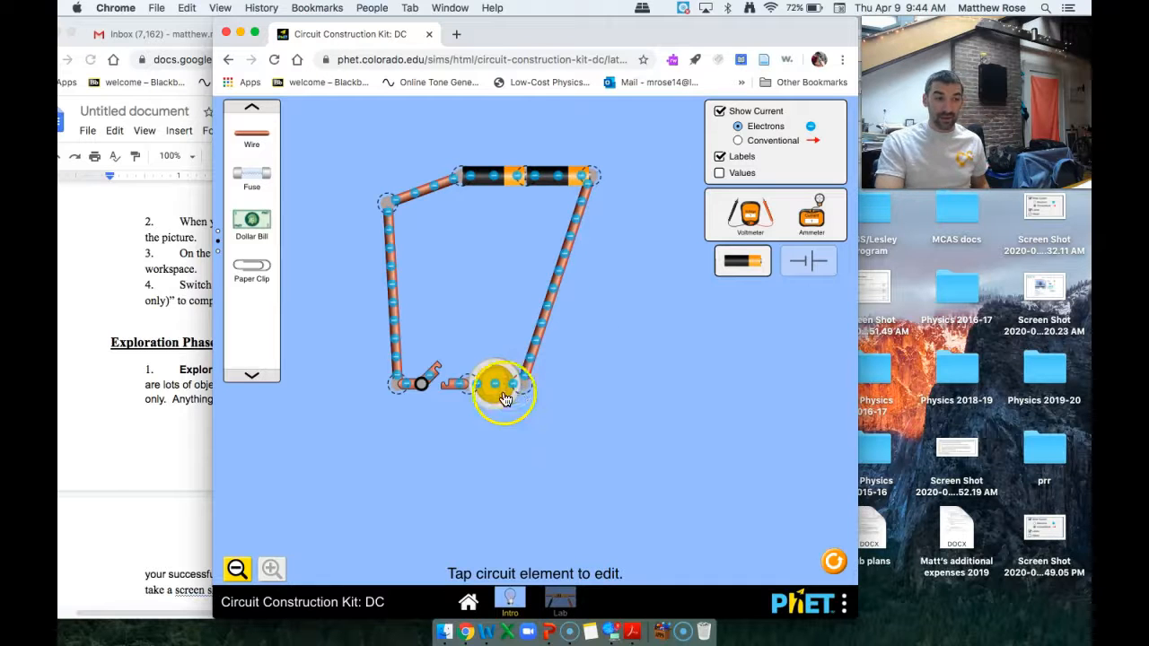
pyautogui.click(436, 381)
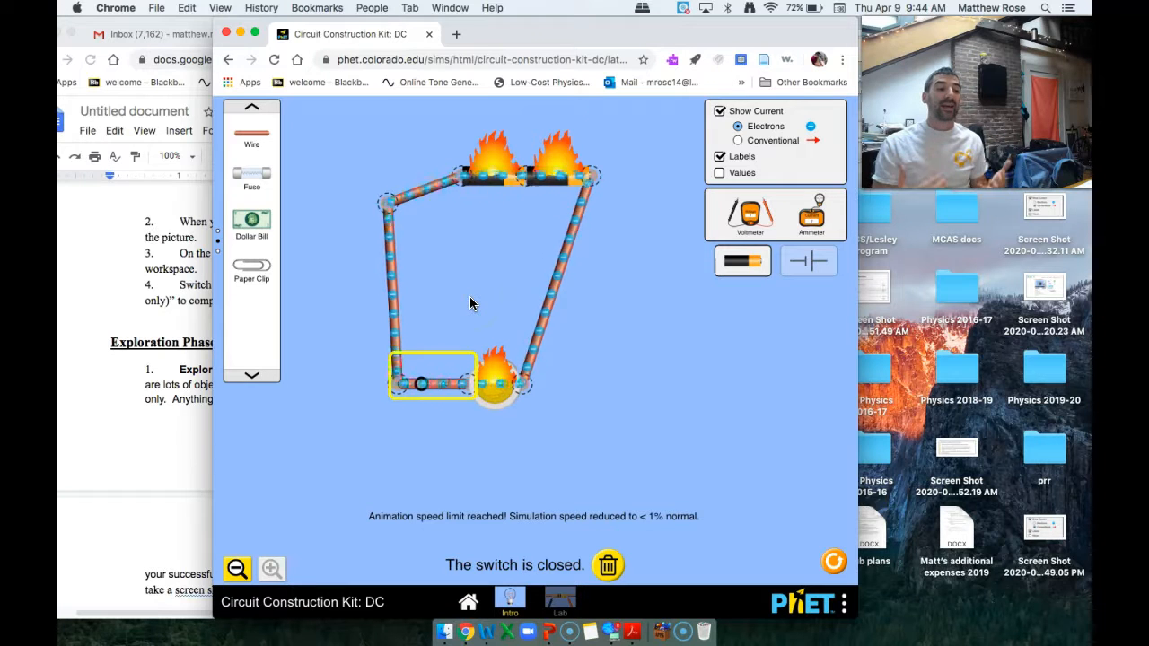
# Step: Delete the coin from the circuit and move the loose wire end outward to widen the gap
pyautogui.click(496, 384)
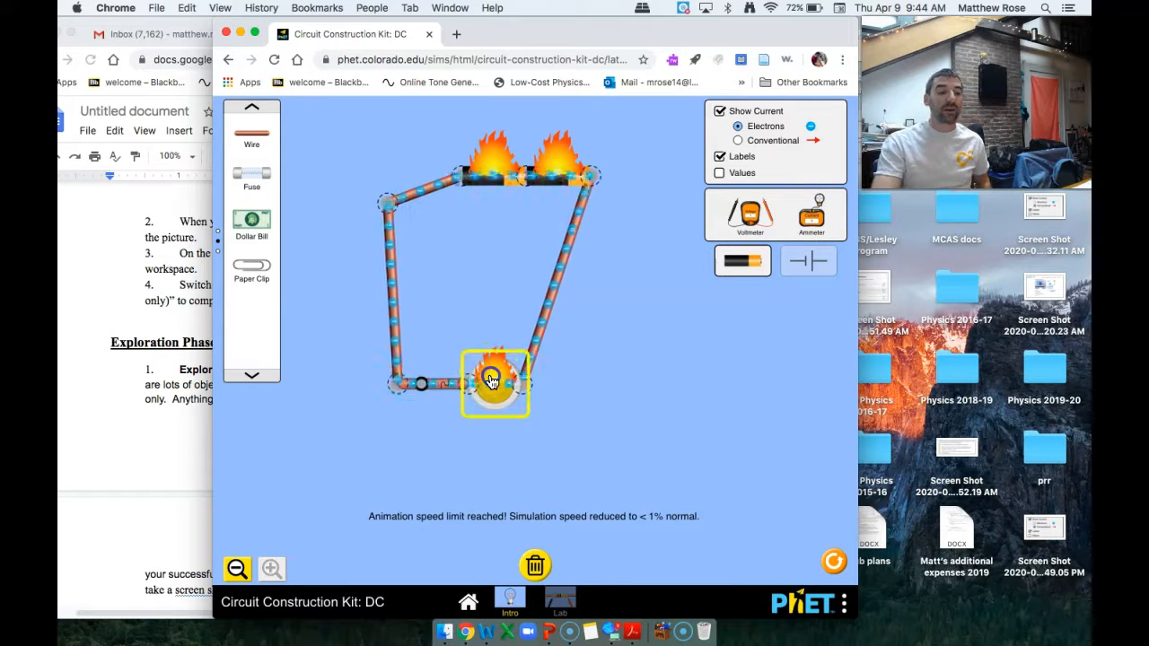
pyautogui.press('Delete')
pyautogui.click(508, 388)
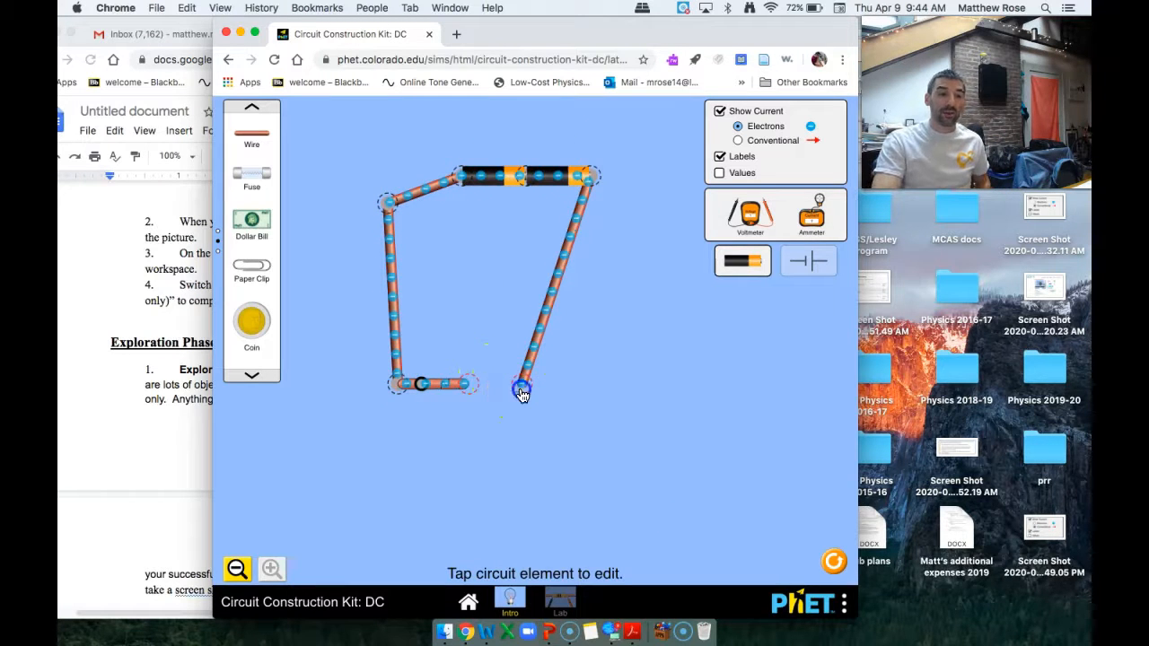
pyautogui.moveTo(521, 392); pyautogui.dragTo(563, 389)
# Step: Bridge the gap between the switch and the loose wire end with a hand
pyautogui.click(252, 109)
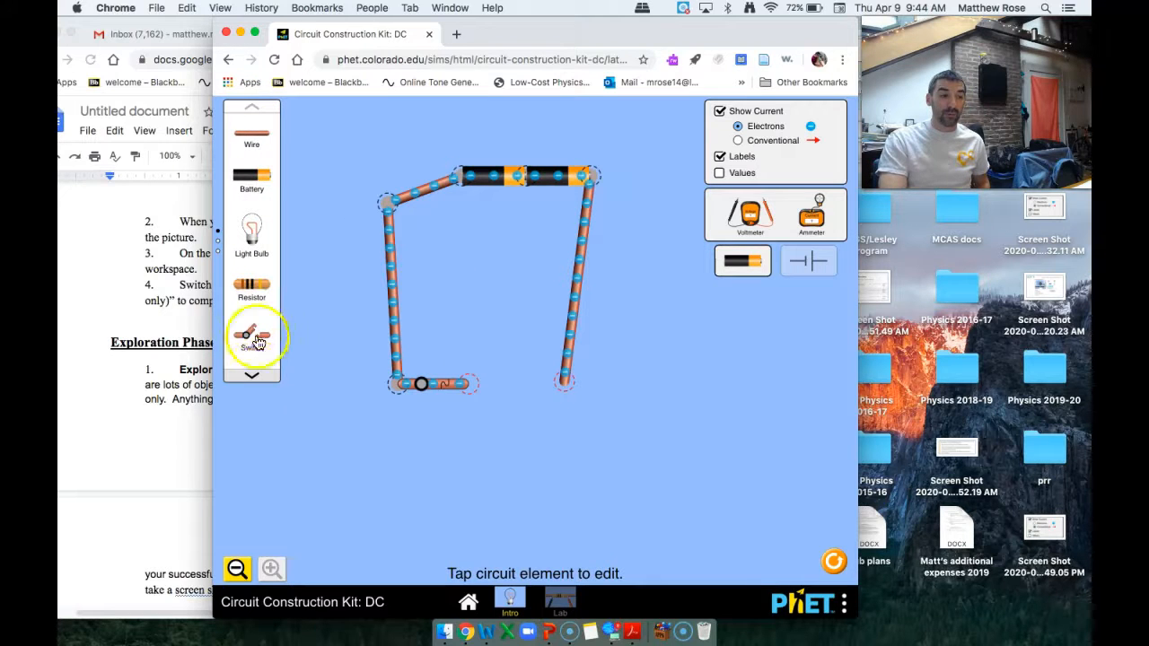
pyautogui.click(253, 377)
pyautogui.click(257, 382)
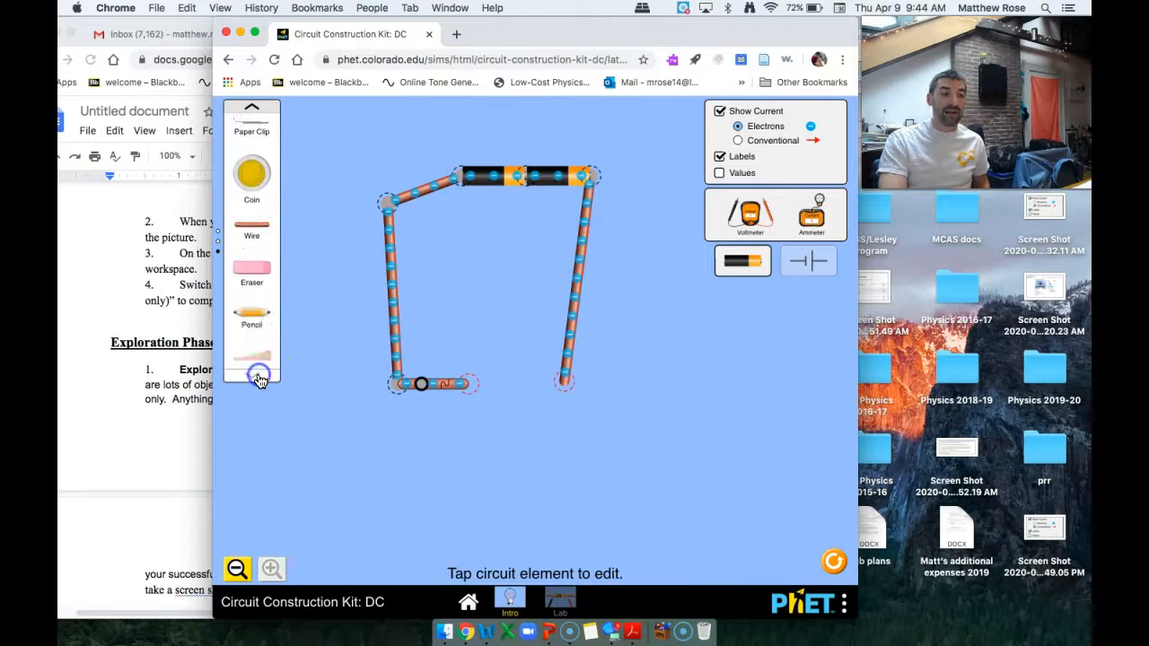
pyautogui.moveTo(259, 268)
pyautogui.mouseDown()
pyautogui.moveTo(407, 266)
pyautogui.moveTo(489, 330)
pyautogui.moveTo(530, 418)
pyautogui.moveTo(546, 423)
pyautogui.moveTo(567, 384)
pyautogui.mouseUp()
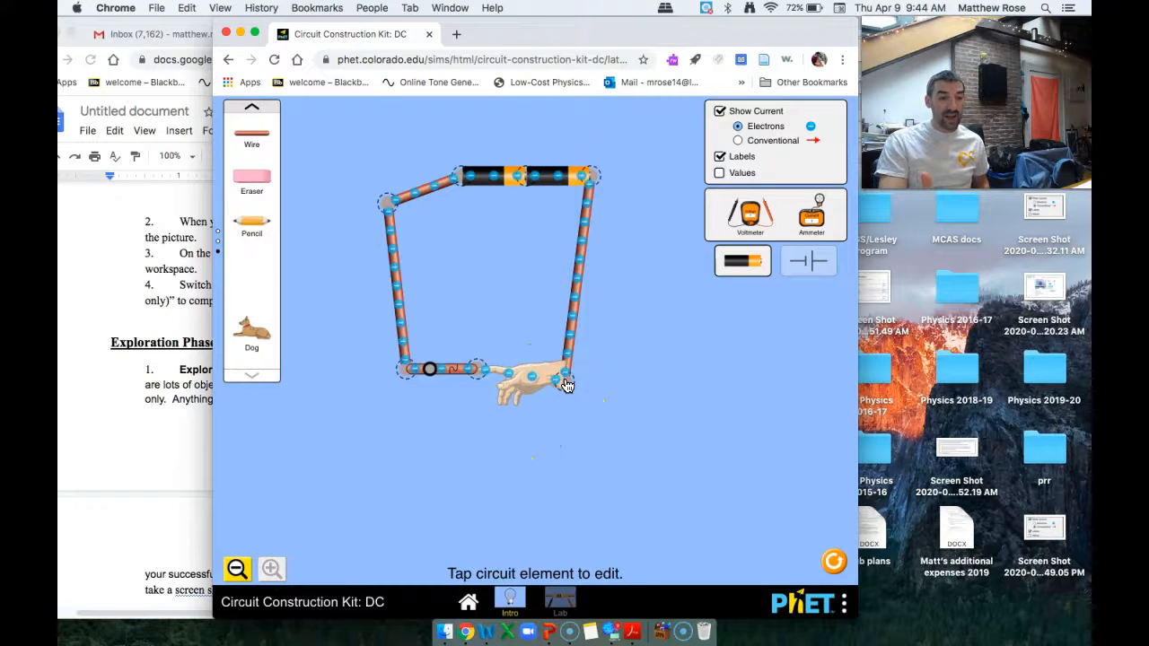
# Step: Delete the hand from the circuit and reset the whole simulation workspace
pyautogui.click(542, 386)
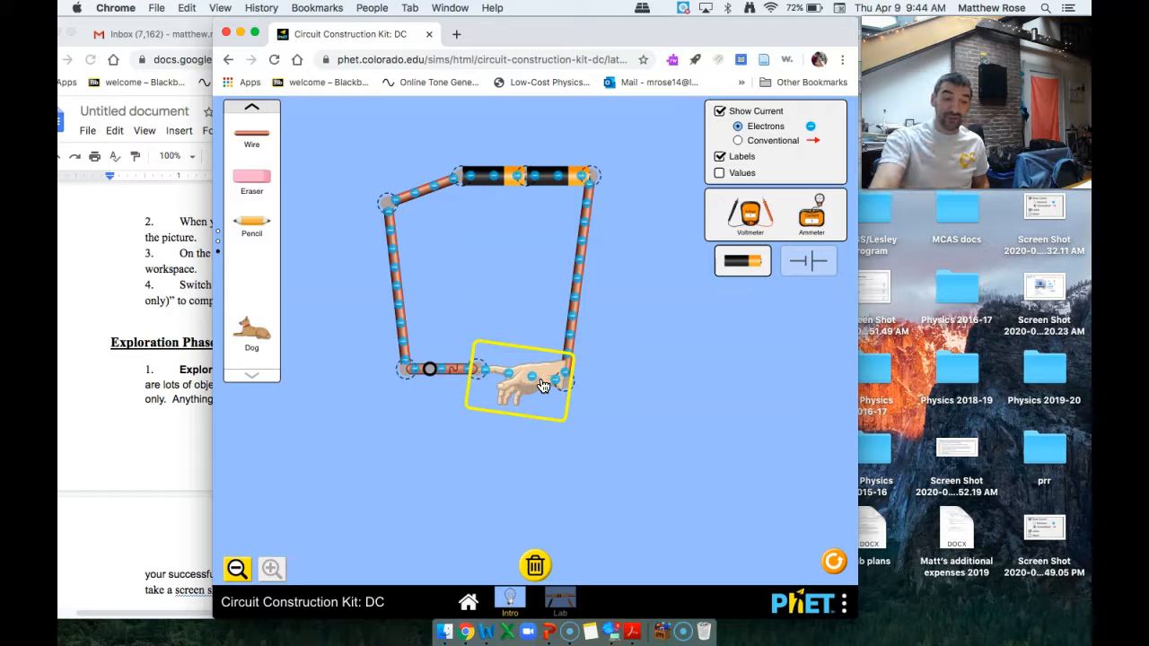
pyautogui.press('Delete')
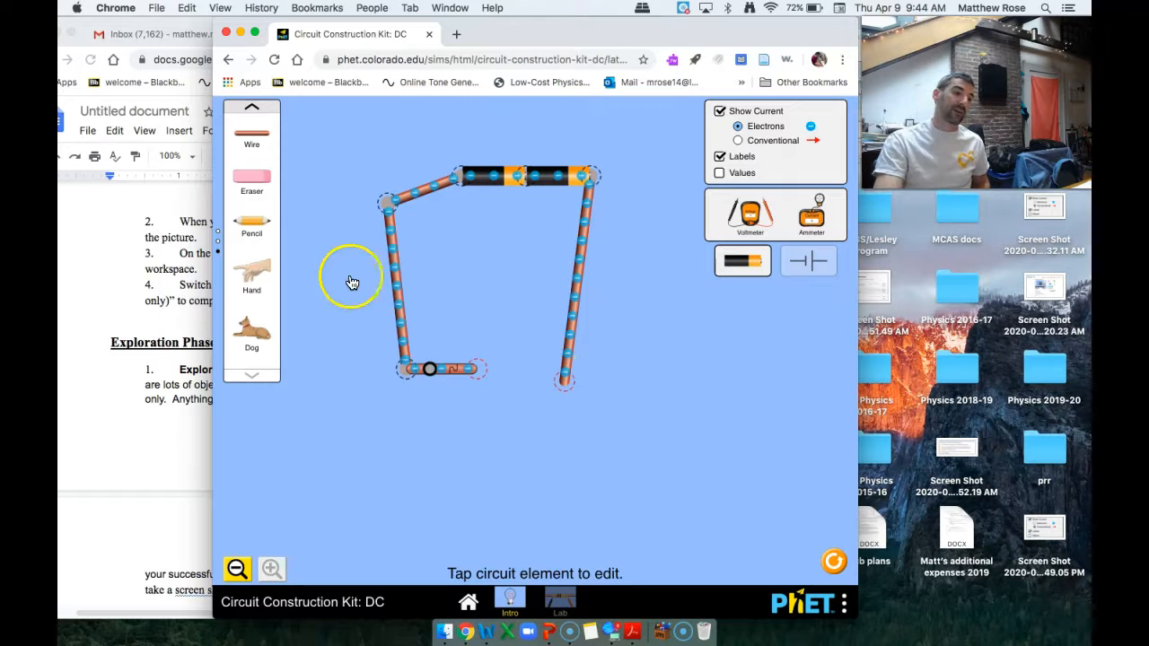
pyautogui.click(252, 108)
pyautogui.click(253, 110)
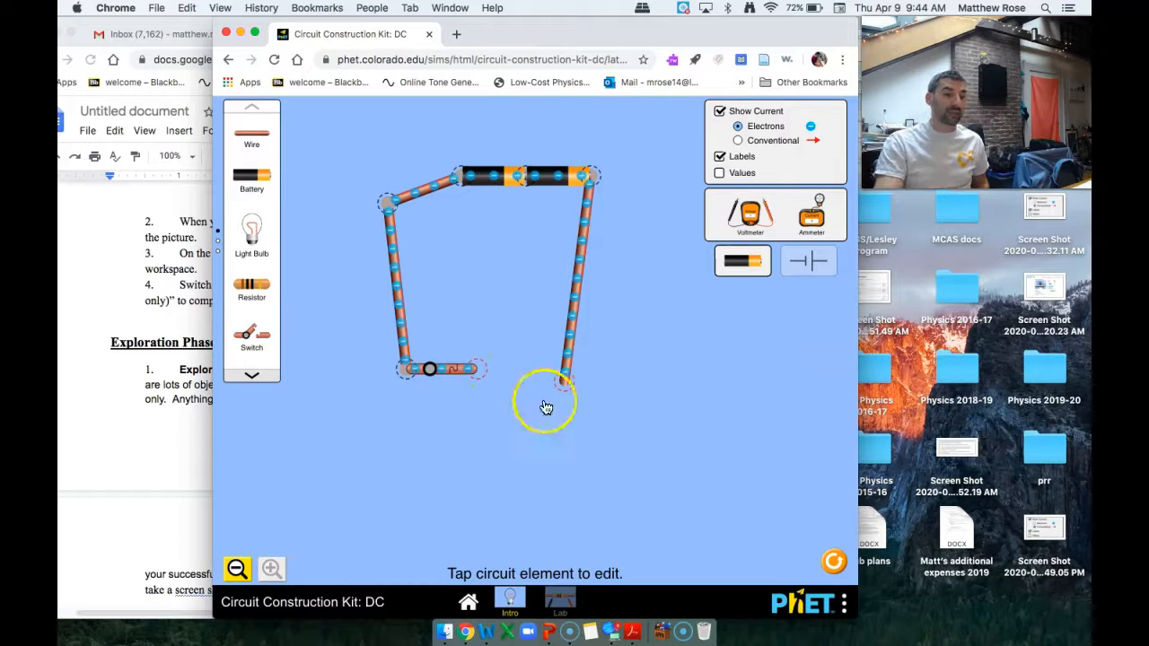
pyautogui.click(834, 562)
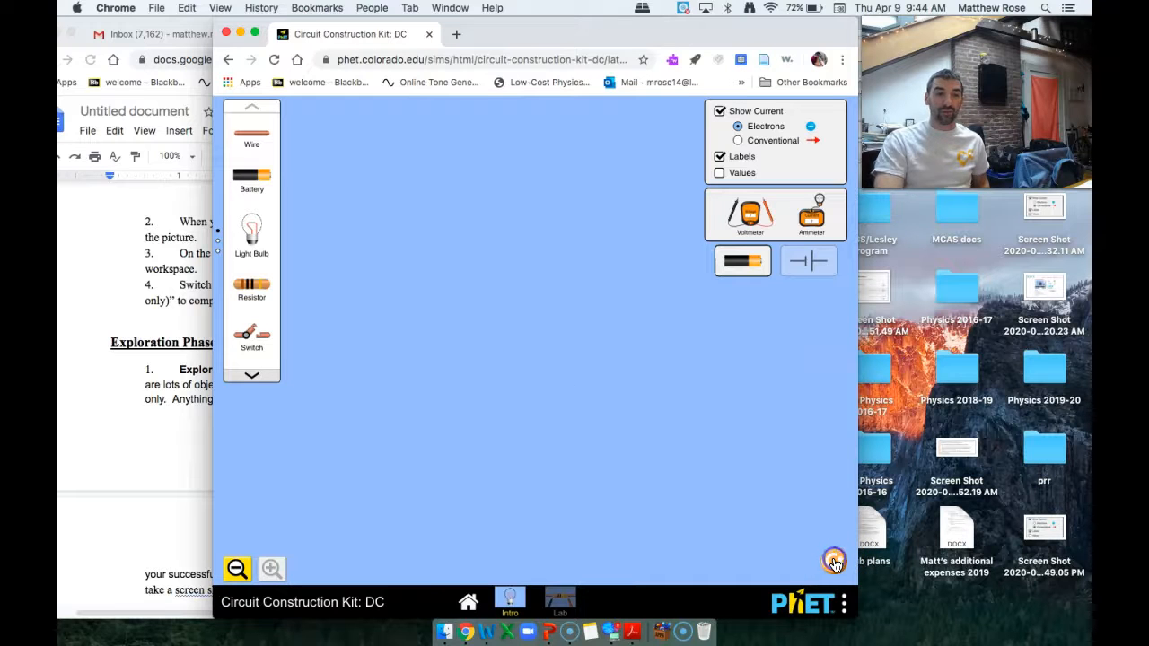
# Step: Read the lab document's instructions on adding a circuit screenshot, showing conventional current and using the meters
pyautogui.moveTo(597, 34); pyautogui.dragTo(892, 34)
pyautogui.scroll(-2, 272, 386)
pyautogui.moveTo(759, 36); pyautogui.dragTo(815, 34)
pyautogui.scroll(-2, 377, 385)
pyautogui.scroll(-1, 375, 378)
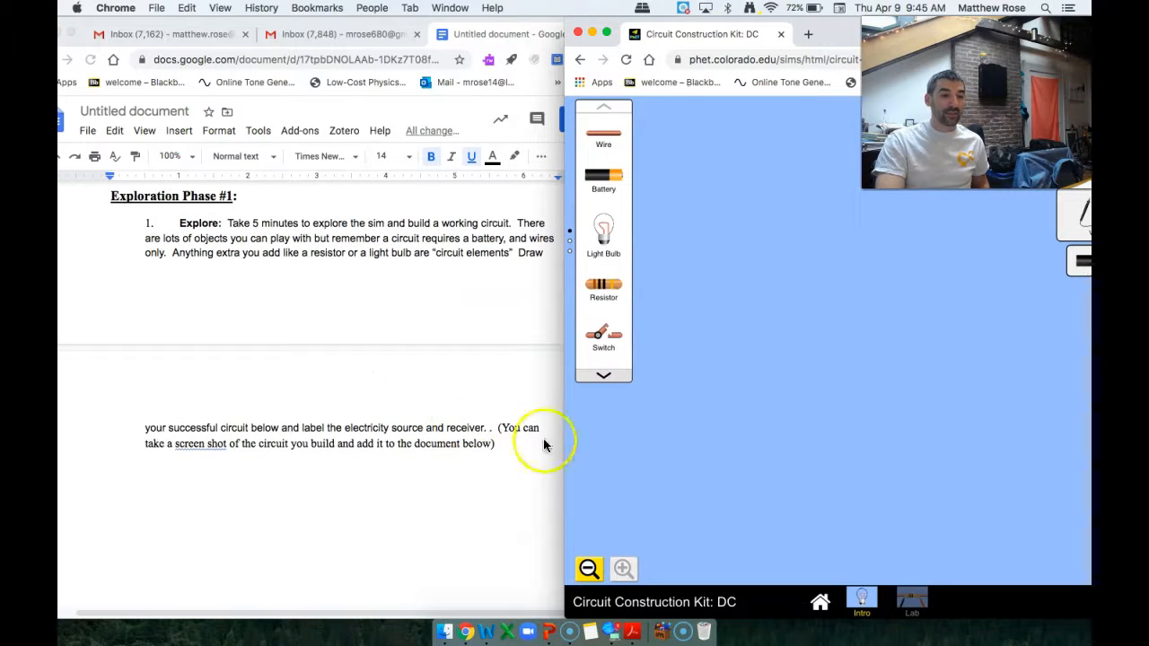
pyautogui.scroll(-6, 392, 460)
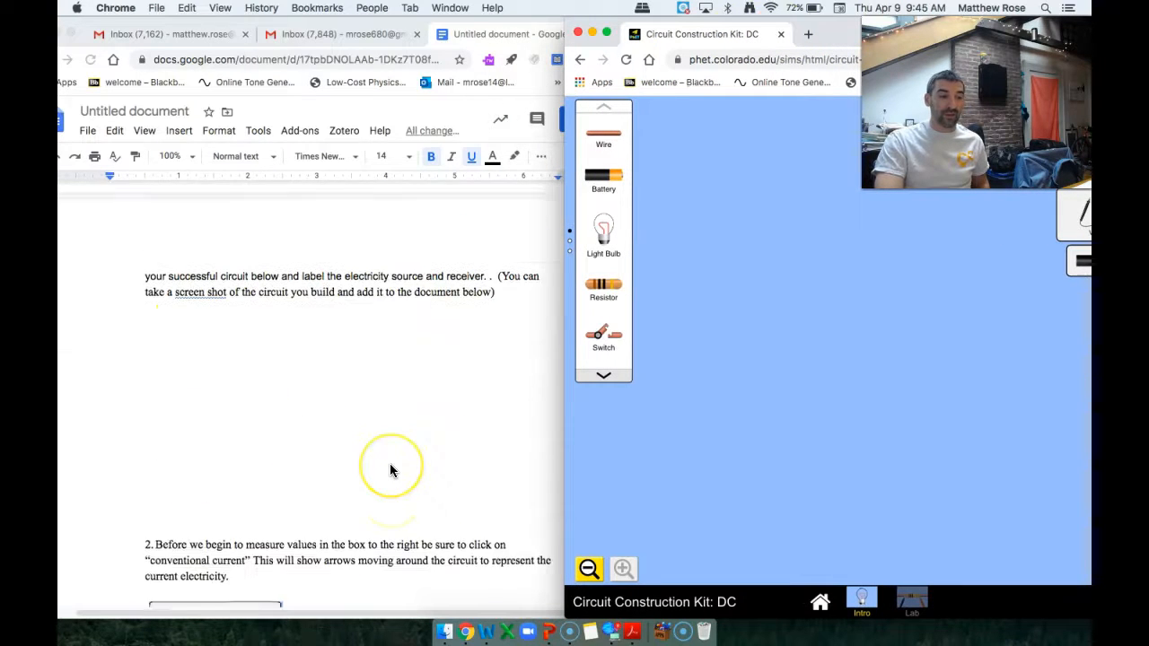
pyautogui.hscroll(-2, 389, 463)
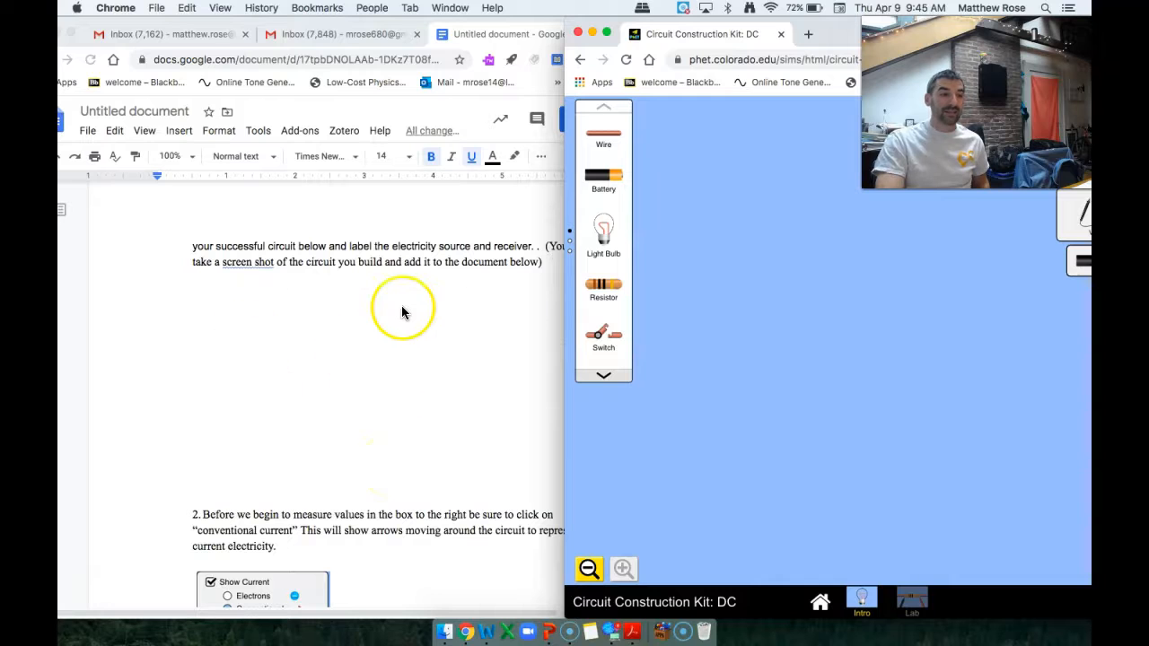
pyautogui.hscroll(2, 401, 310)
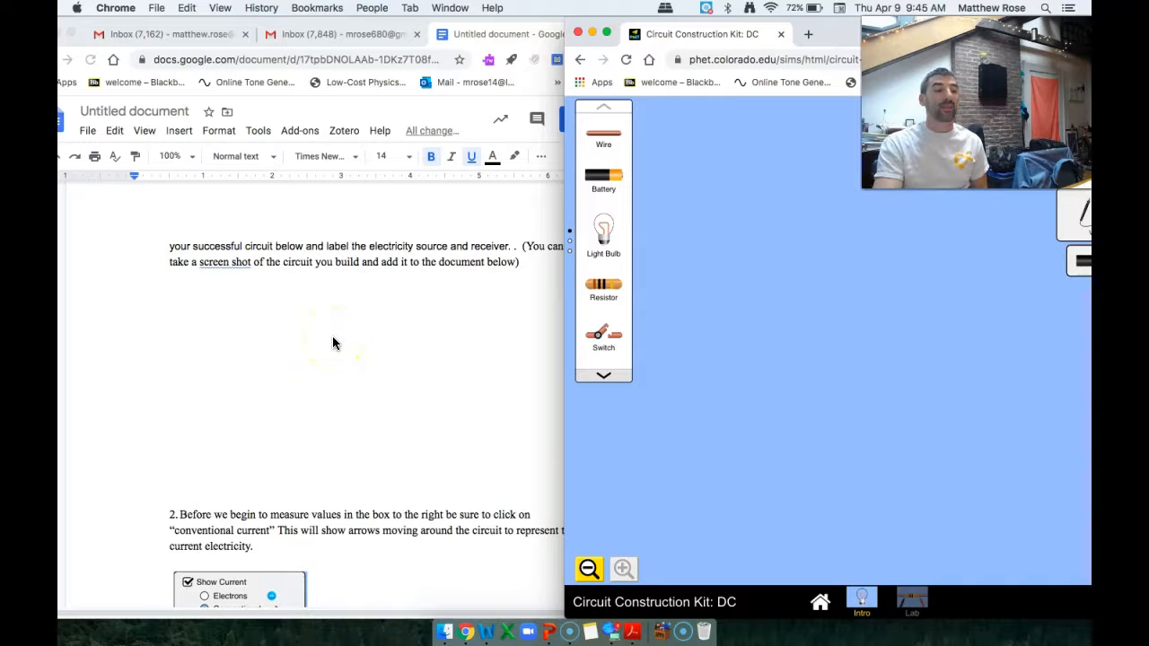
pyautogui.scroll(-3, 333, 340)
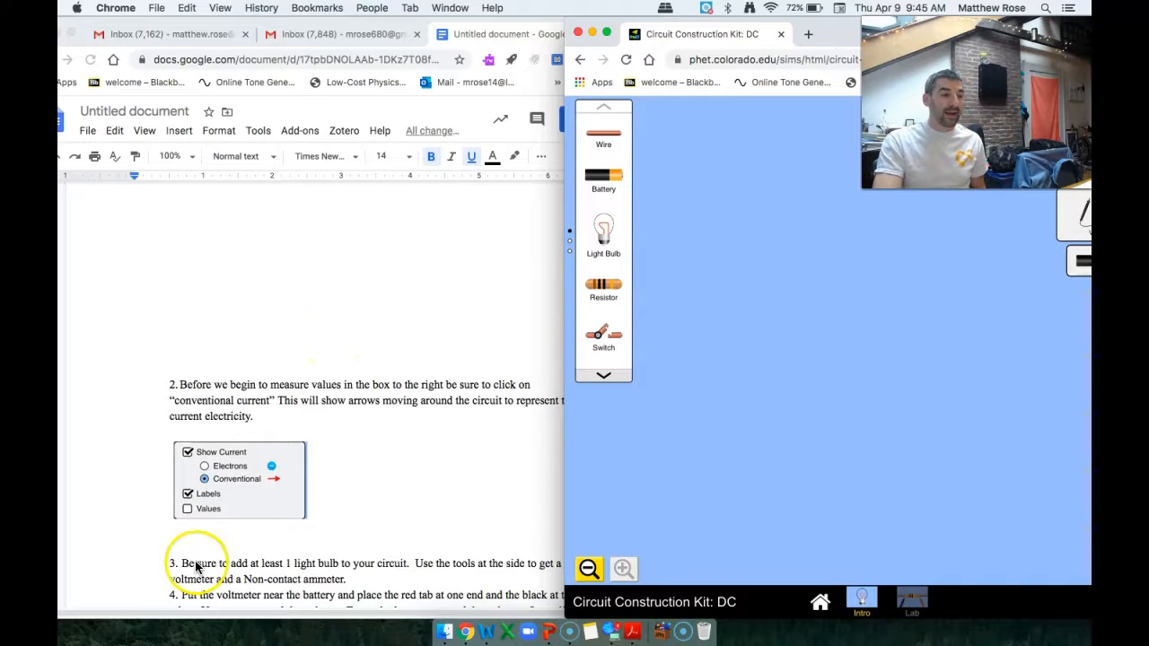
# Step: Bring the simulation window fully into view, show the current as conventional, and place a battery in the workspace
pyautogui.moveTo(857, 34); pyautogui.dragTo(420, 33)
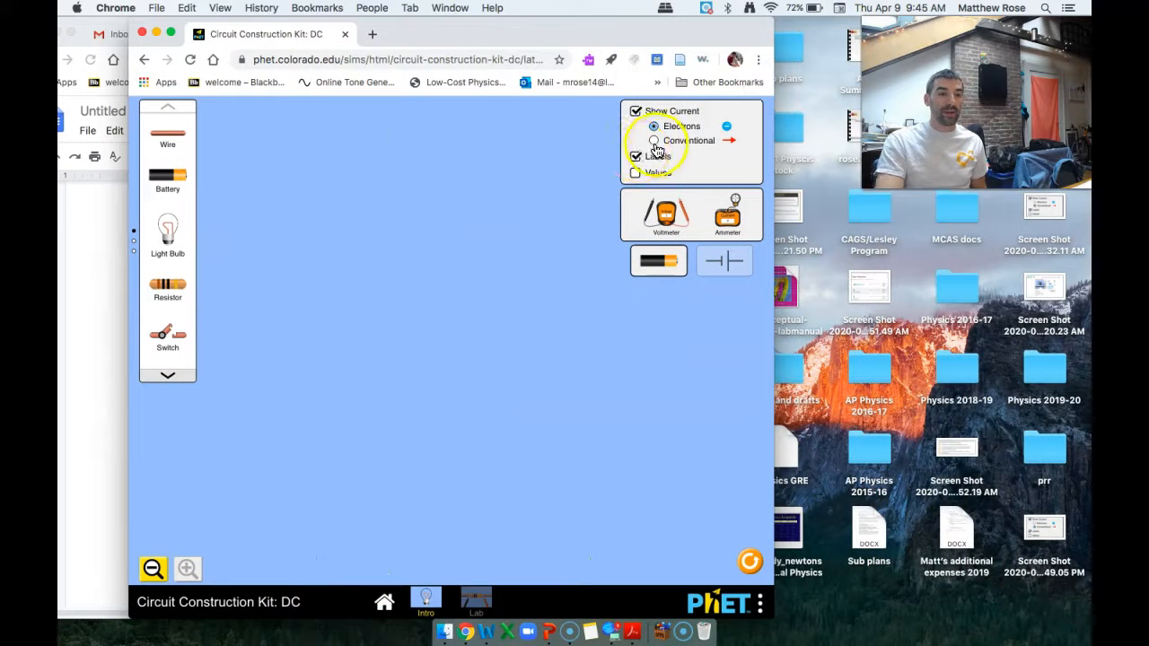
pyautogui.click(654, 142)
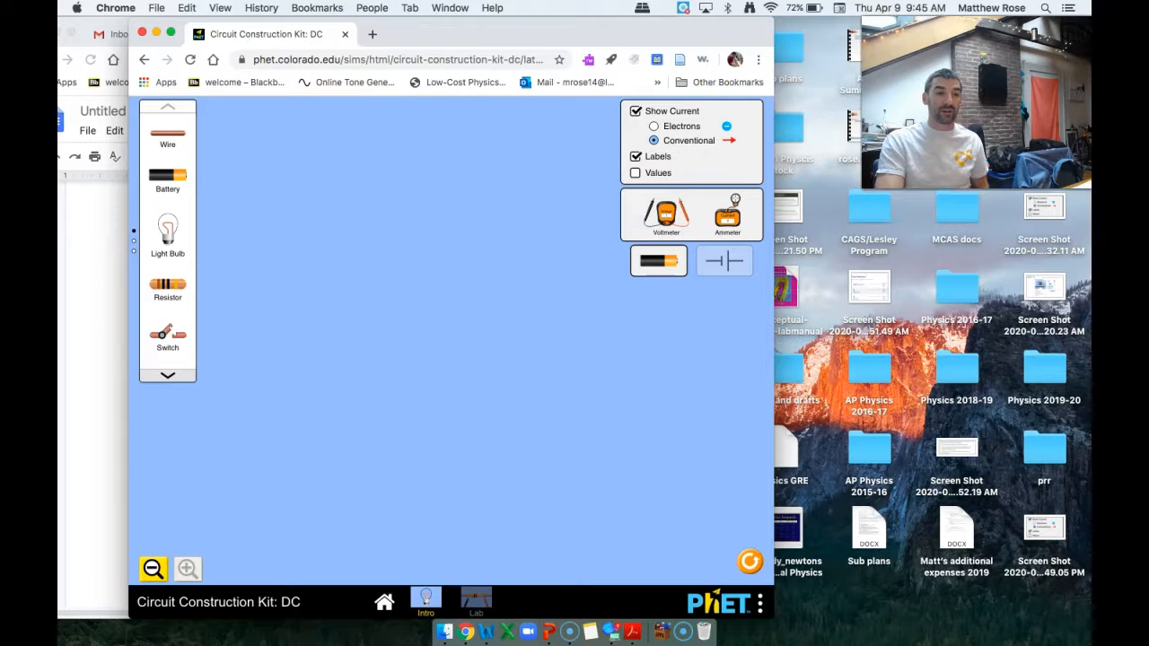
pyautogui.moveTo(168, 177); pyautogui.dragTo(465, 235)
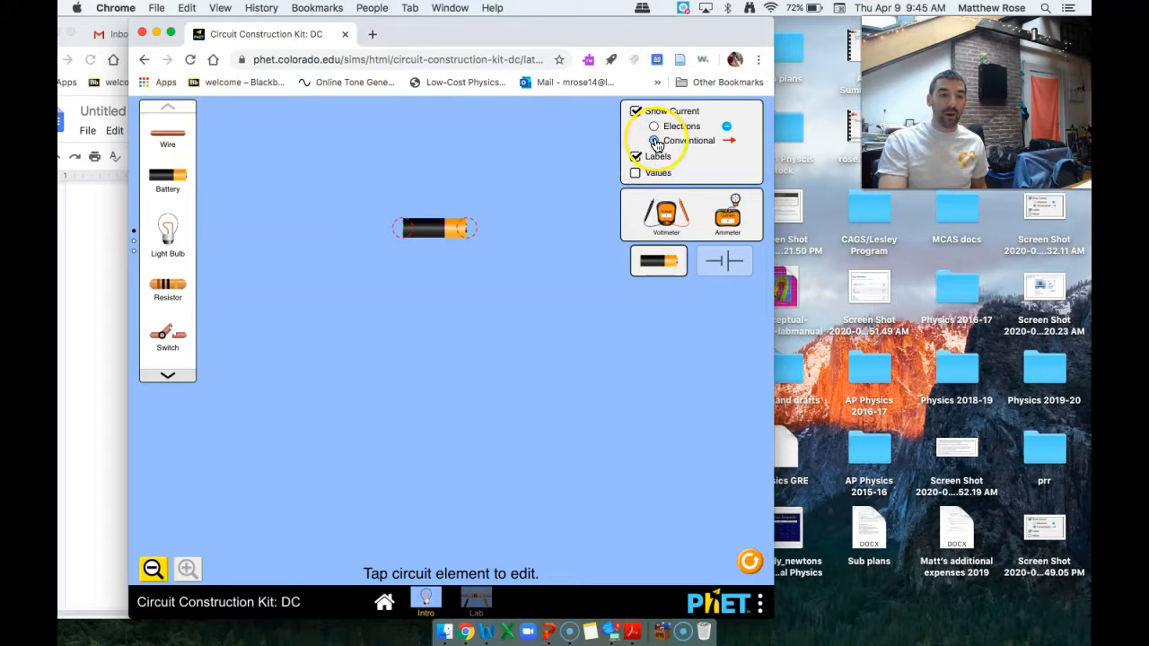
# Step: Add a light bulb and wires connecting both ends of the battery to the bulb's side terminal
pyautogui.moveTo(196, 146); pyautogui.dragTo(506, 236)
pyautogui.moveTo(168, 233); pyautogui.dragTo(401, 397)
pyautogui.moveTo(167, 127); pyautogui.dragTo(521, 370)
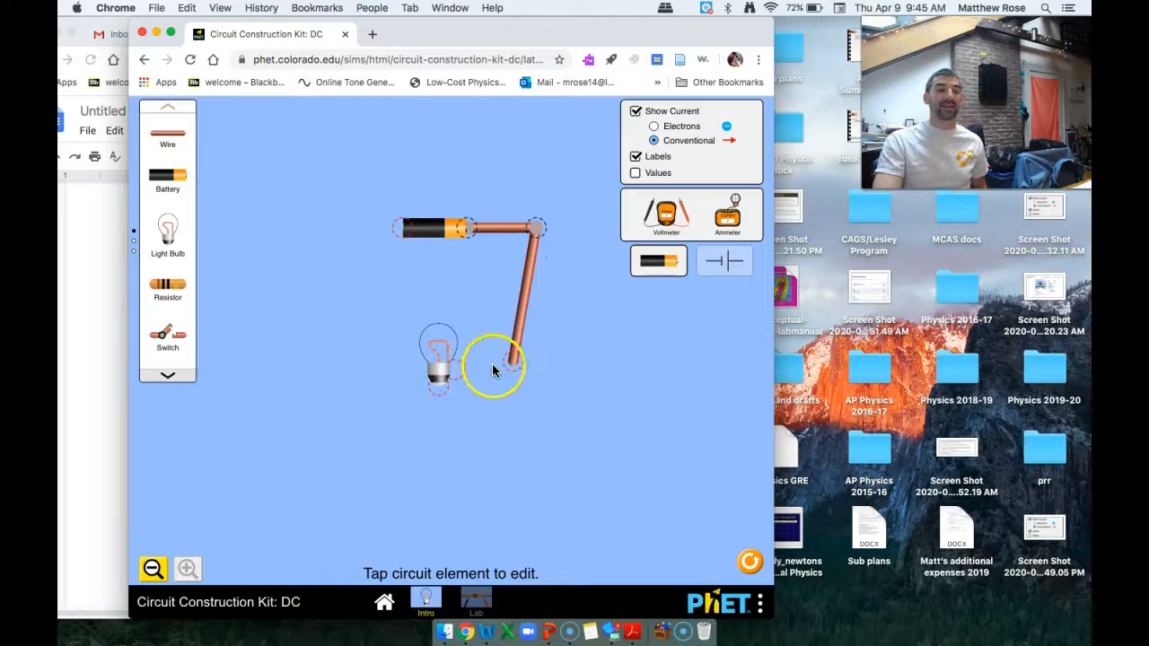
pyautogui.moveTo(186, 146); pyautogui.dragTo(453, 364)
pyautogui.click(626, 479)
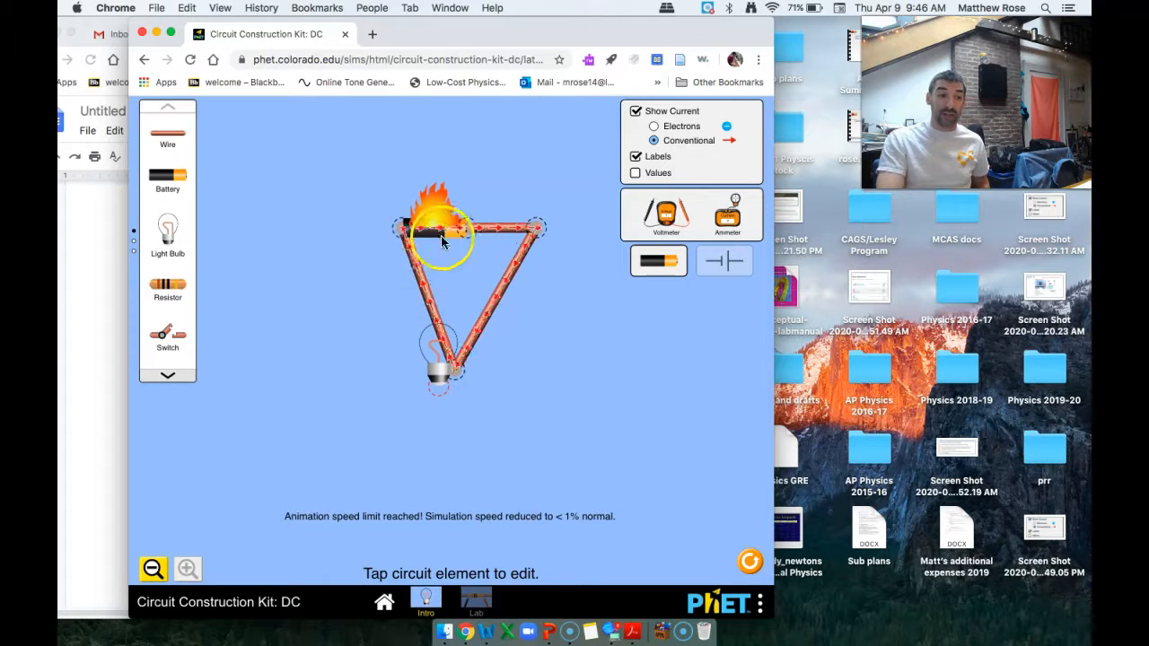
# Step: Delete the wire between the battery's negative end and the bulb, and attach a new wire extending outward from that end
pyautogui.click(430, 294)
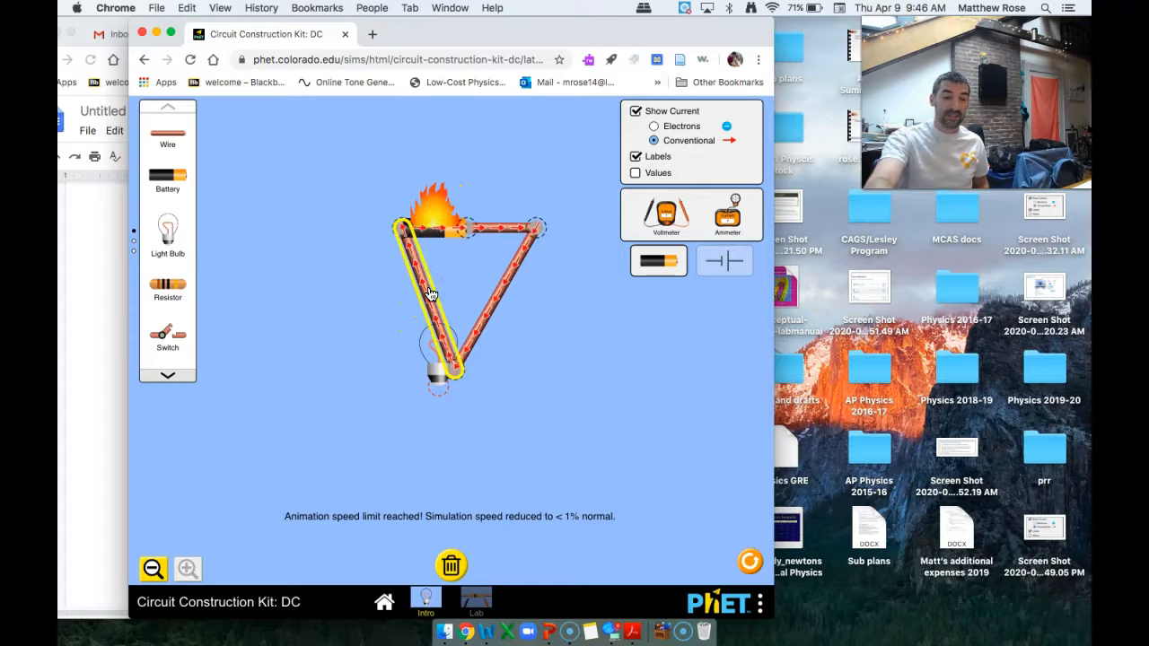
pyautogui.press('Delete')
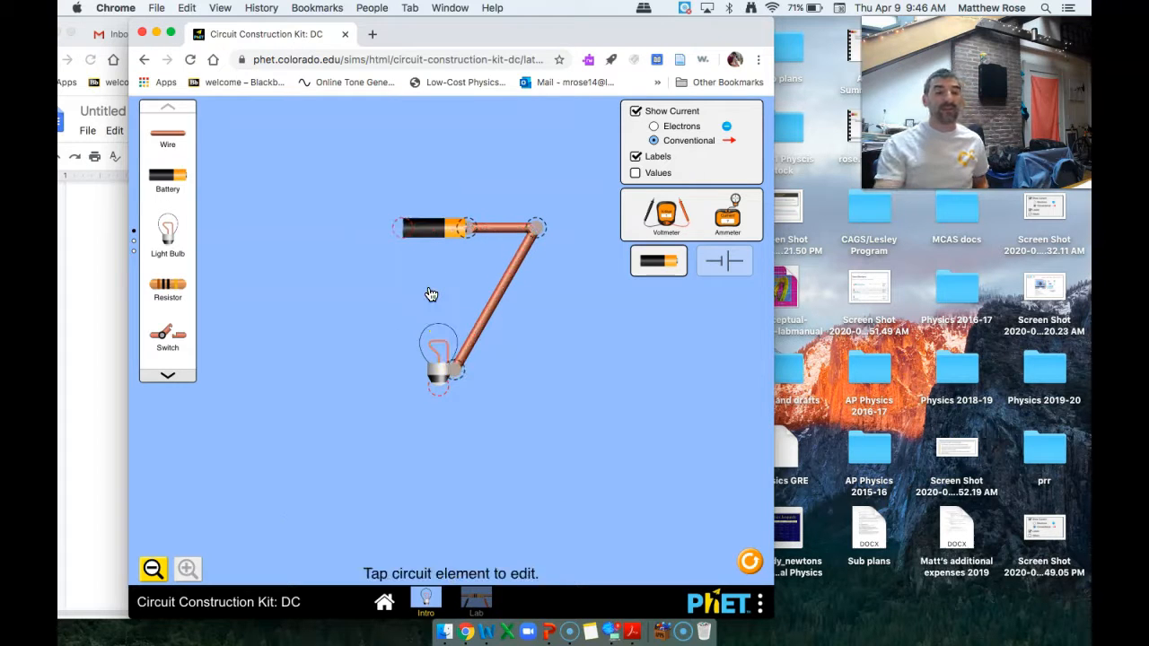
pyautogui.moveTo(167, 136); pyautogui.dragTo(348, 231)
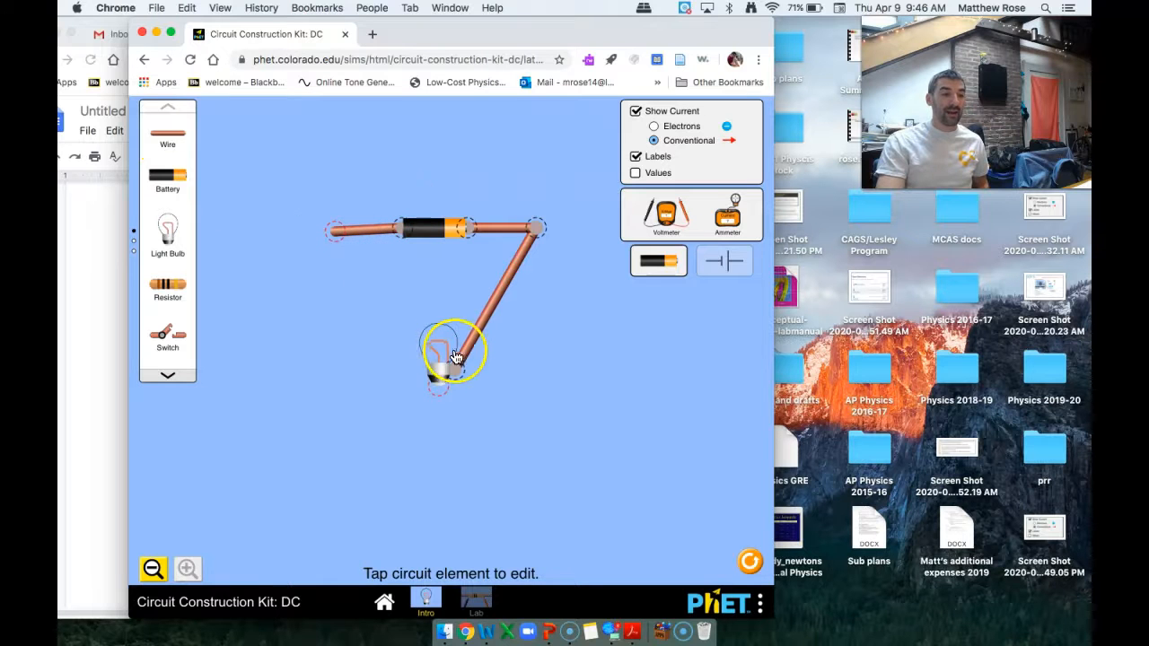
# Step: Reposition the bulb and wires into a rectangular layout and close the loop with wires to the bulb's base terminal
pyautogui.moveTo(439, 399); pyautogui.dragTo(392, 330)
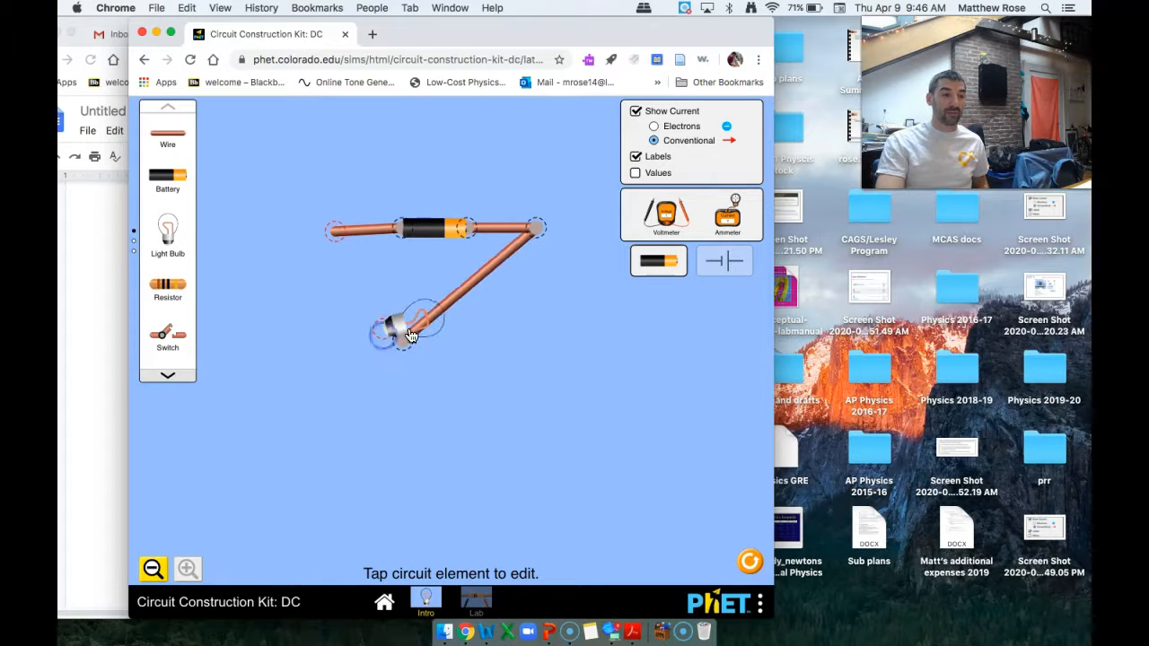
pyautogui.moveTo(466, 294); pyautogui.dragTo(508, 313)
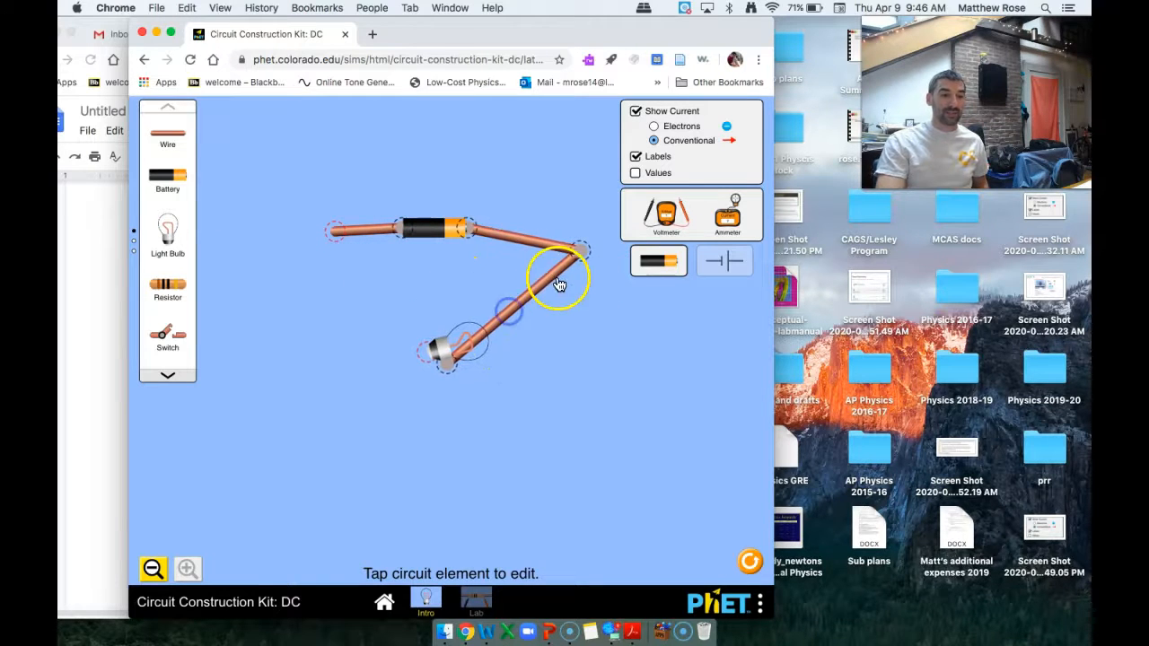
pyautogui.moveTo(580, 252); pyautogui.dragTo(580, 230)
pyautogui.moveTo(439, 377); pyautogui.dragTo(577, 391)
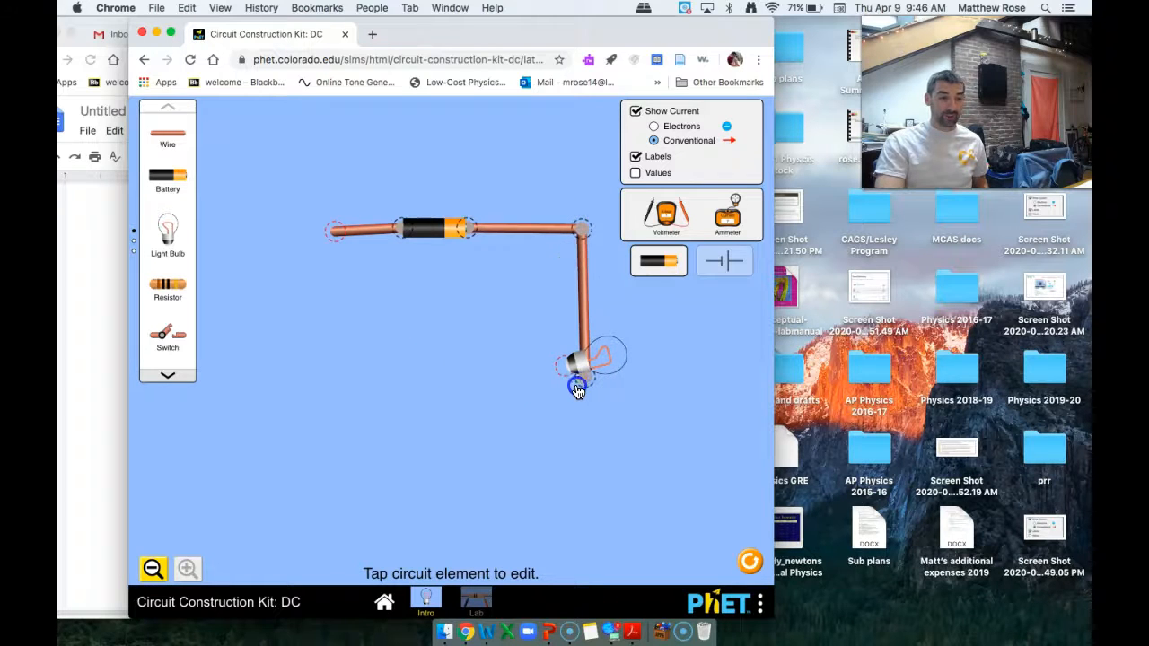
pyautogui.moveTo(172, 131); pyautogui.dragTo(565, 368)
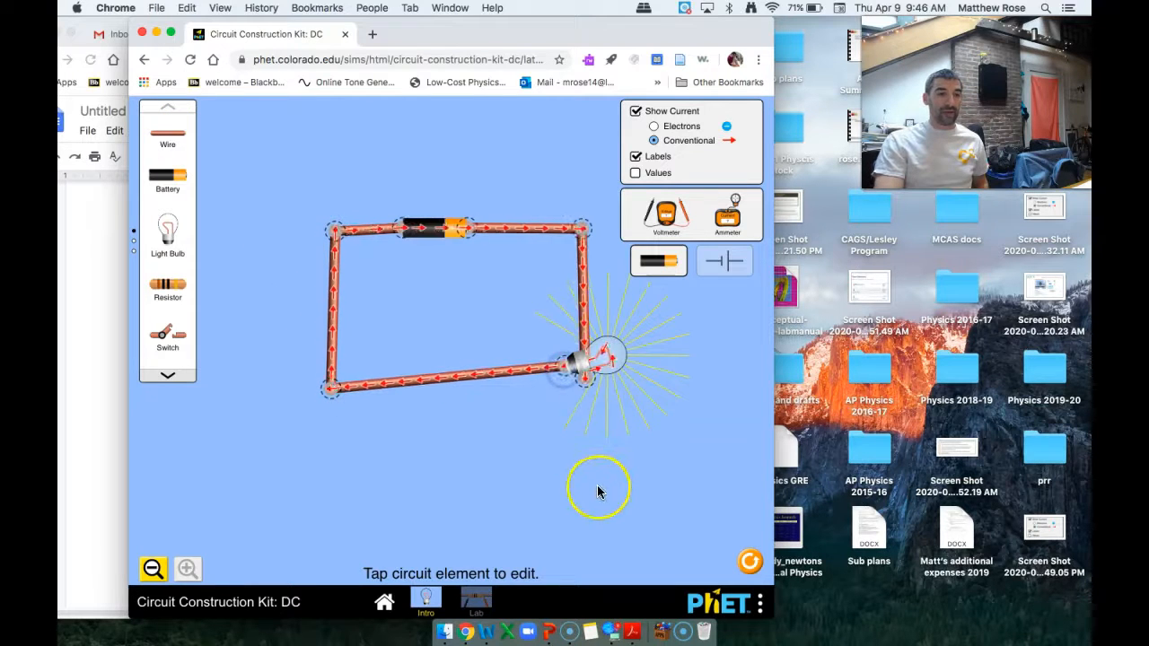
# Step: Return to the lab document and read the instructions on using the voltmeter and ammeter
pyautogui.moveTo(465, 34); pyautogui.dragTo(842, 34)
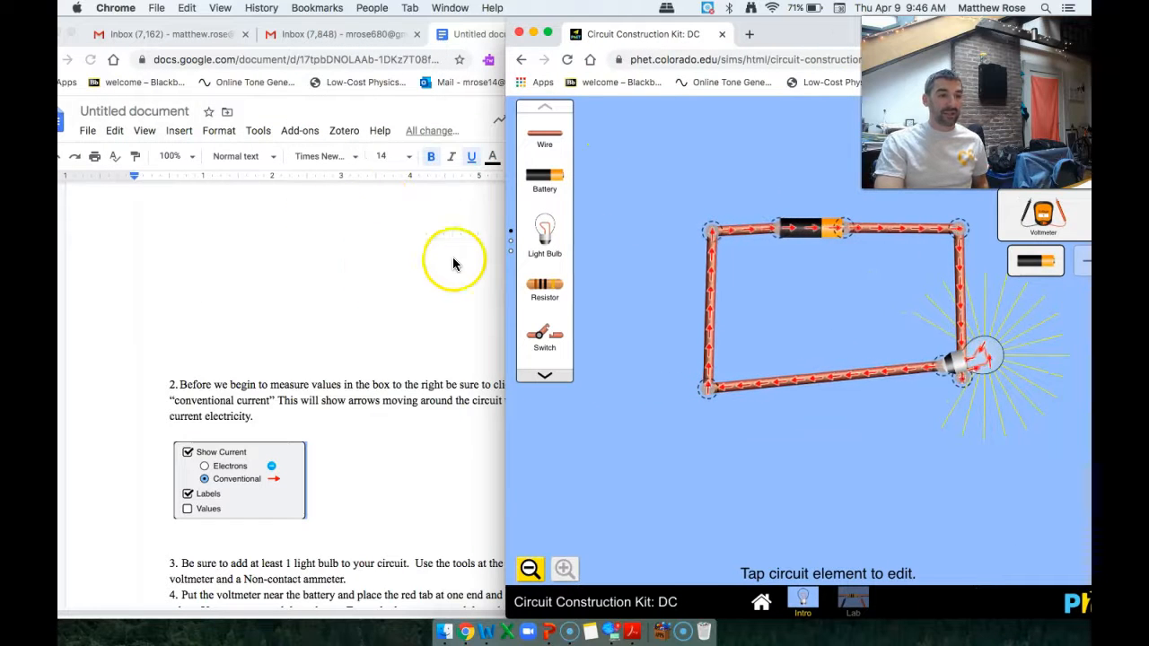
pyautogui.click(413, 281)
pyautogui.scroll(-4, 413, 281)
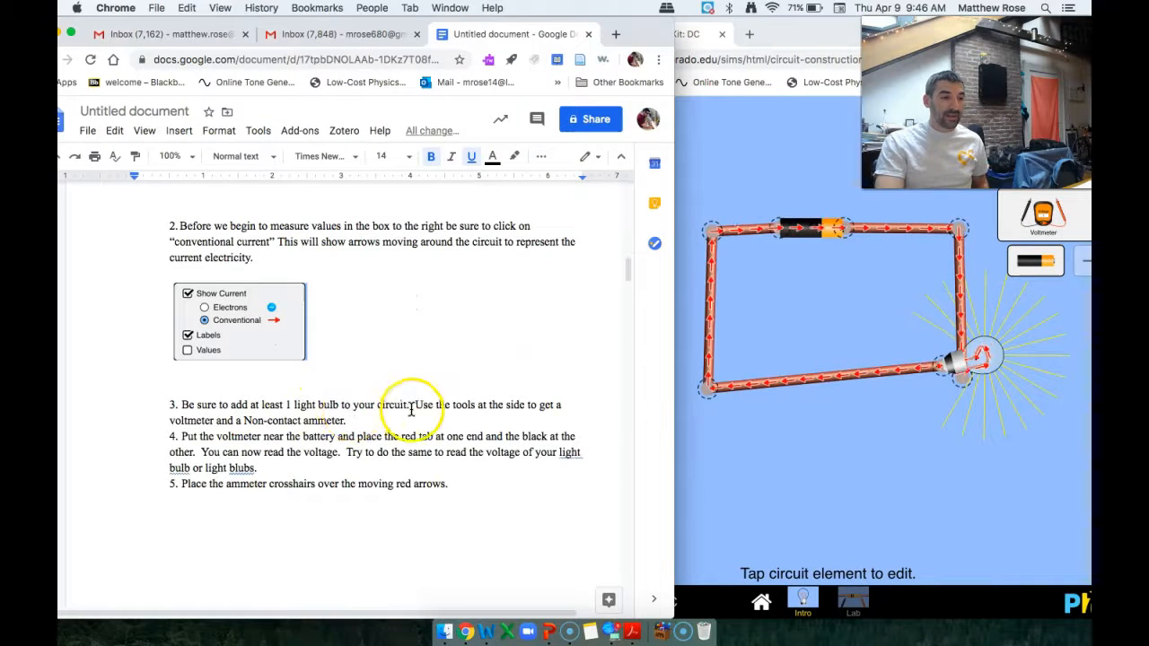
pyautogui.scroll(1, 411, 408)
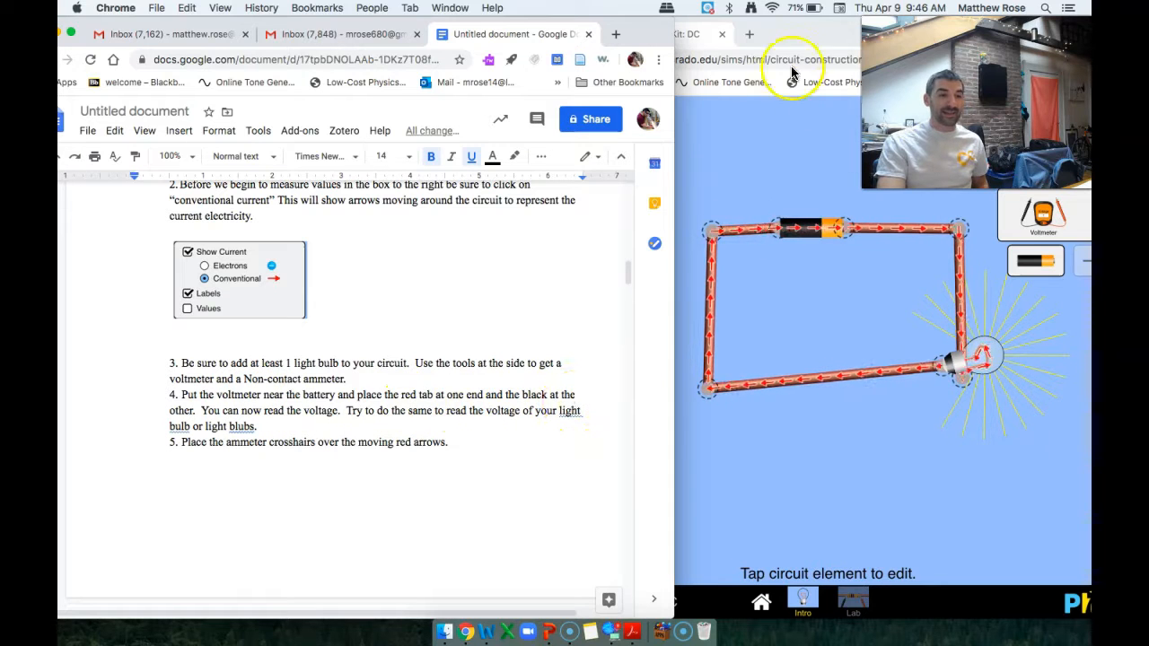
# Step: Measure the battery's voltage with the voltmeter, placing the red probe at the positive end and the black at the negative end
pyautogui.moveTo(799, 50); pyautogui.dragTo(580, 50)
pyautogui.moveTo(823, 223); pyautogui.dragTo(588, 333)
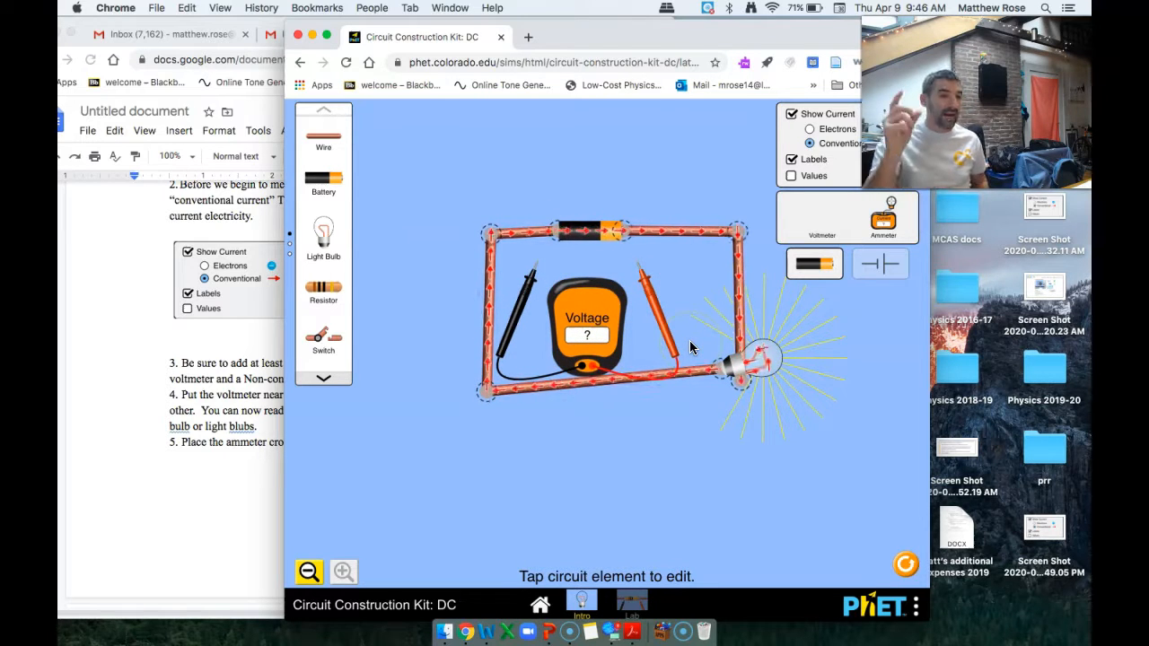
pyautogui.moveTo(651, 317); pyautogui.dragTo(642, 290)
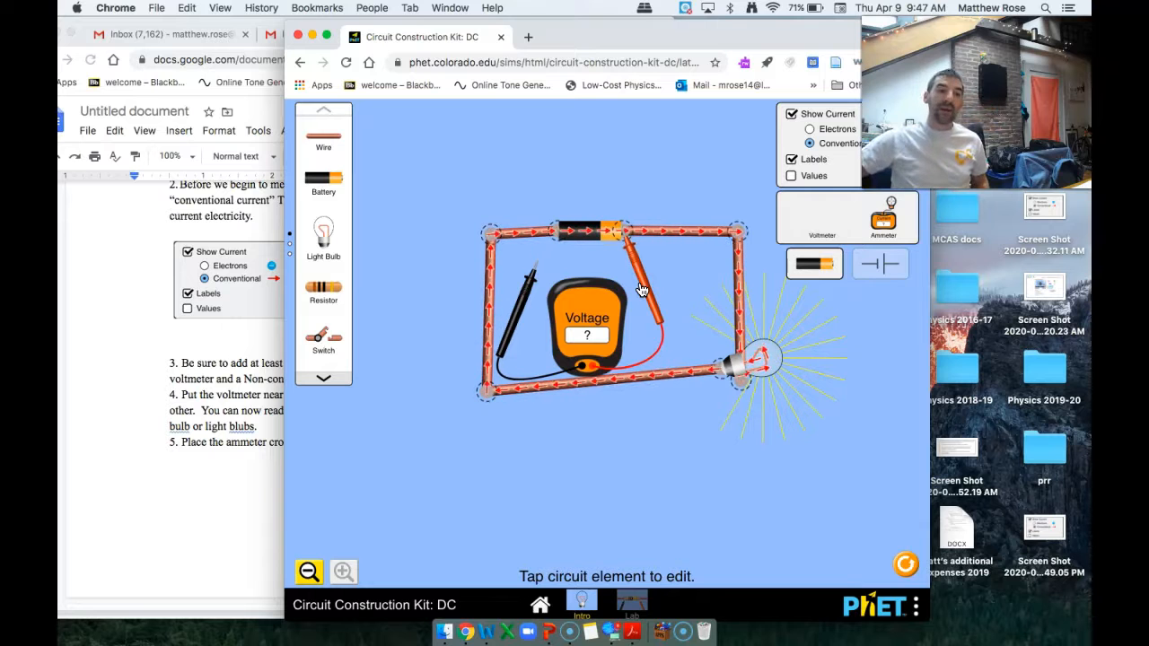
pyautogui.click(519, 310)
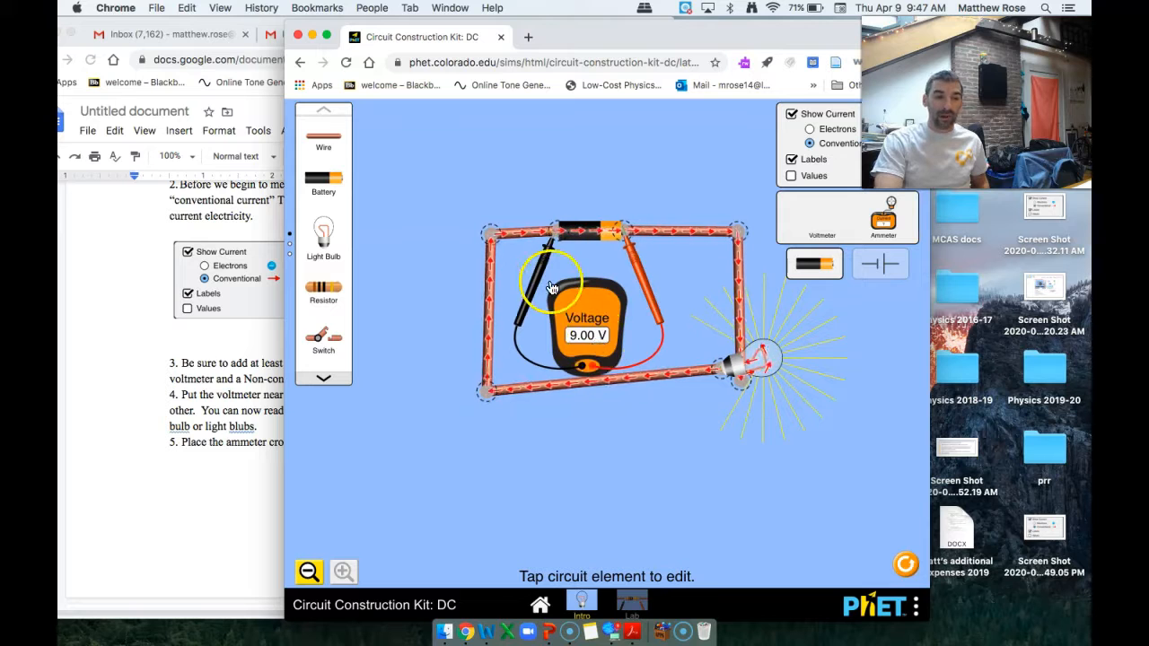
# Step: Move the voltmeter below the circuit and measure the voltage across the light bulb's two terminals
pyautogui.moveTo(584, 346); pyautogui.dragTo(604, 545)
pyautogui.click(644, 336)
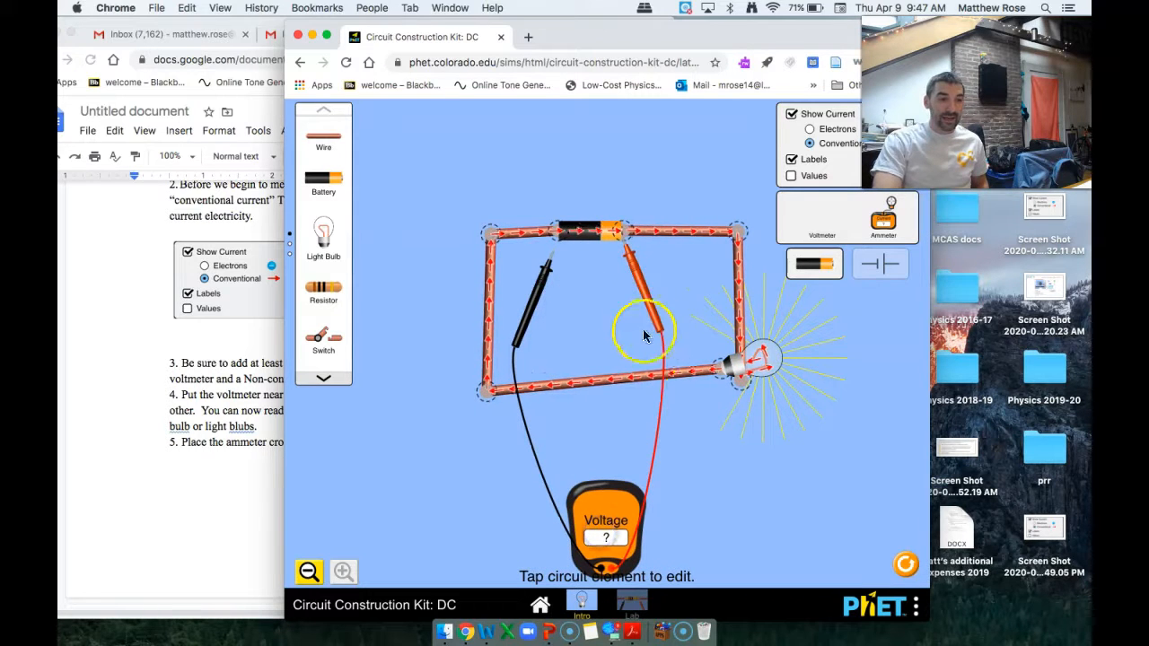
pyautogui.moveTo(641, 268); pyautogui.dragTo(748, 493)
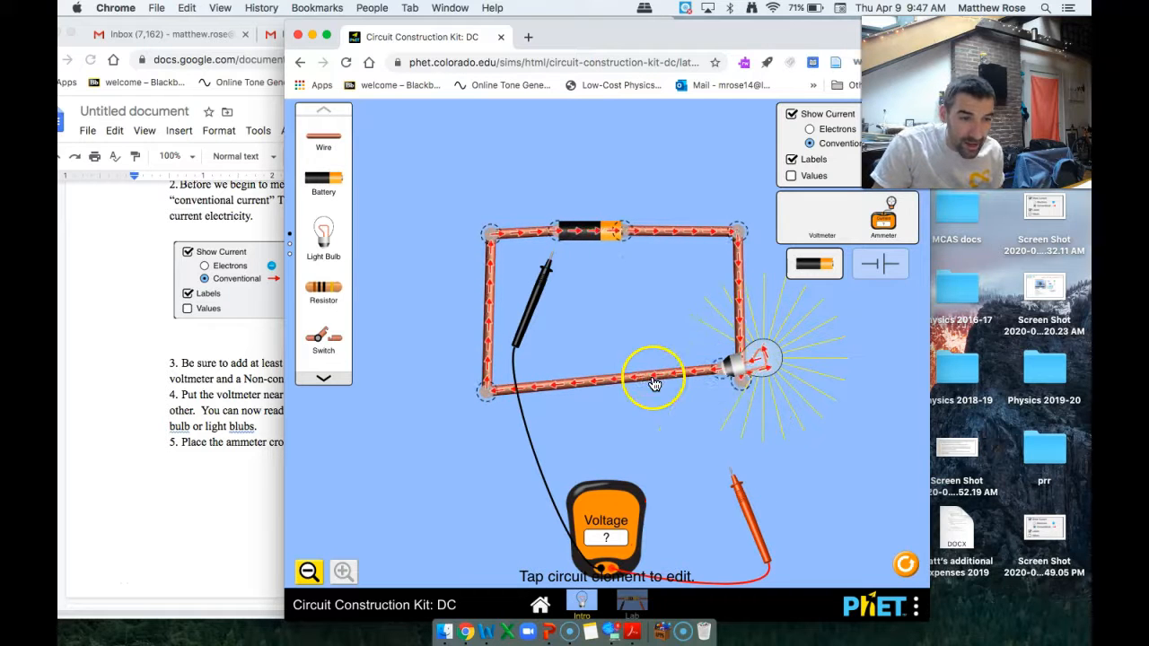
pyautogui.moveTo(744, 482); pyautogui.dragTo(738, 405)
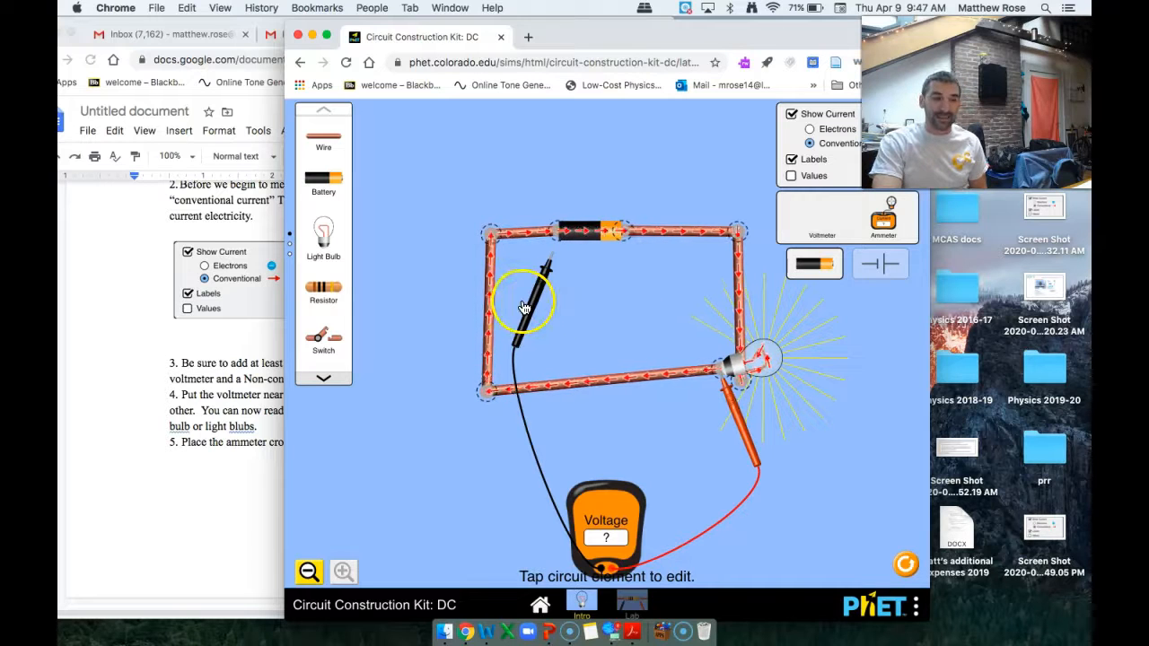
pyautogui.moveTo(535, 311); pyautogui.dragTo(724, 438)
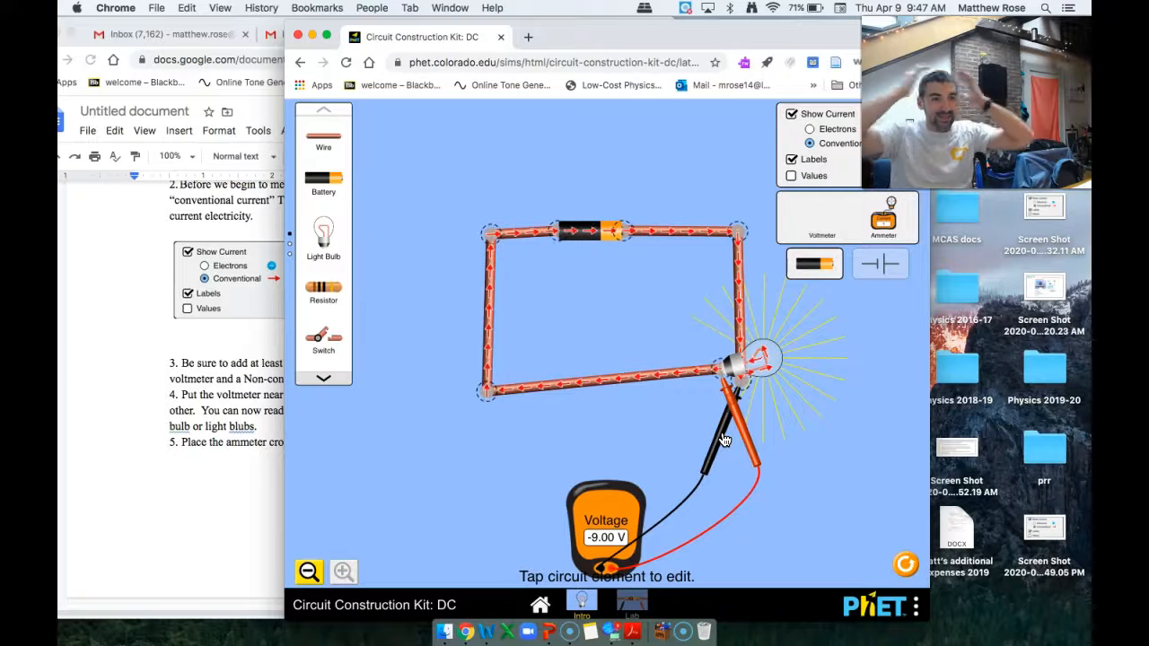
# Step: Move the voltmeter closer to the circuit and swap the red and black probes across the bulb's terminals
pyautogui.moveTo(596, 516); pyautogui.dragTo(590, 437)
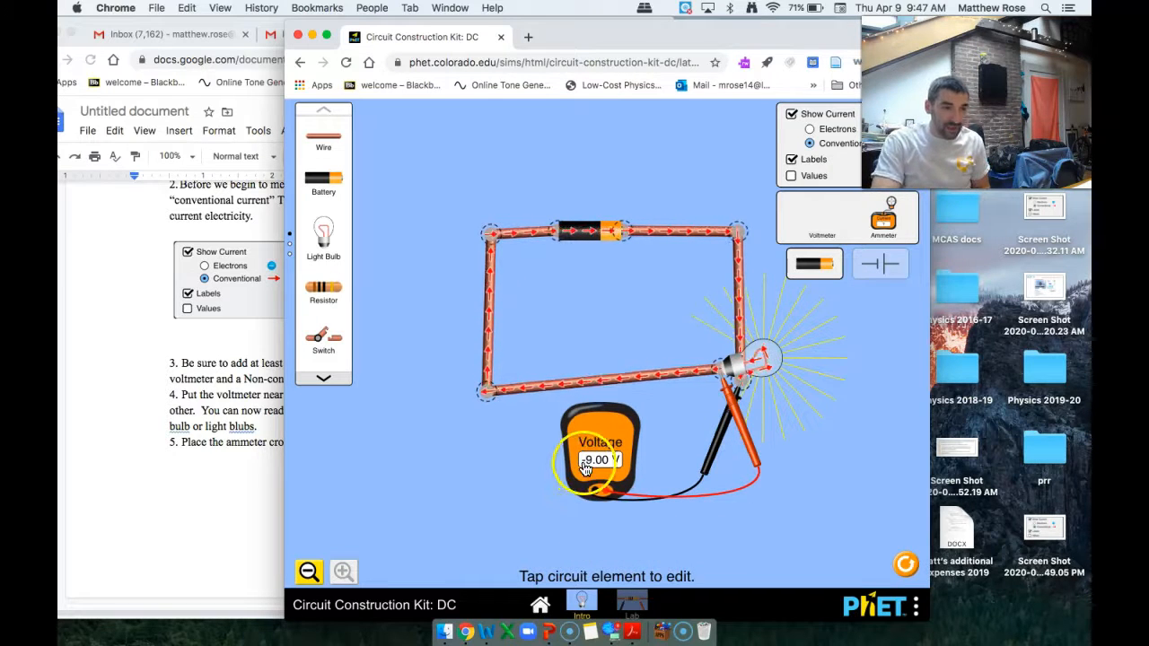
pyautogui.moveTo(605, 437); pyautogui.dragTo(605, 448)
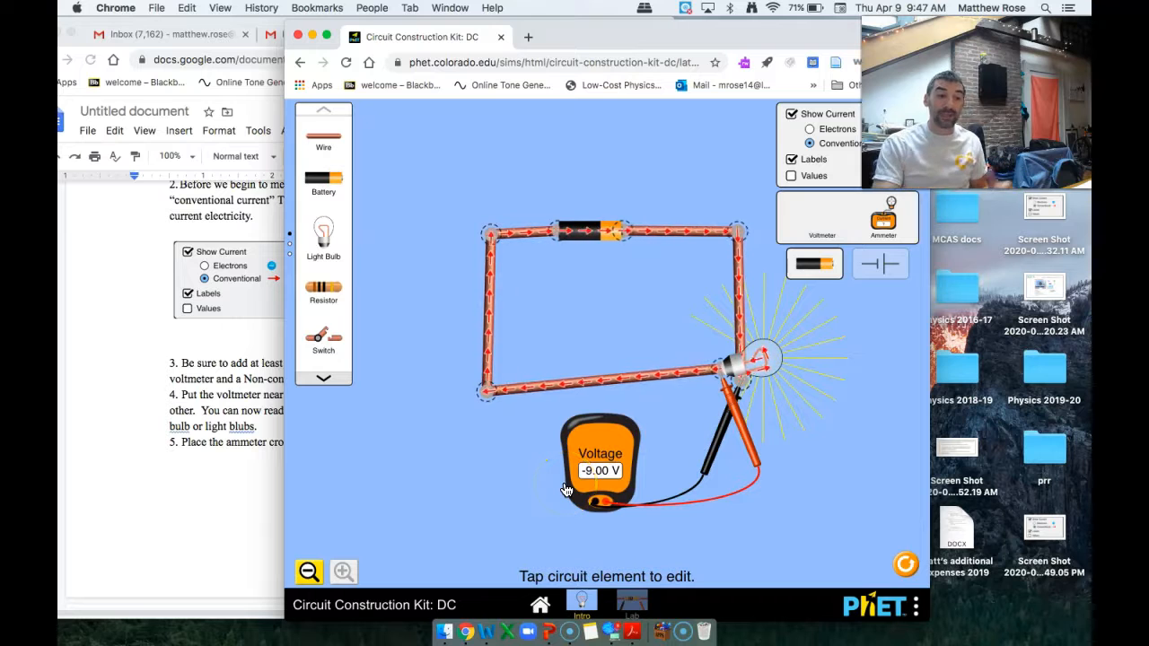
pyautogui.moveTo(740, 419); pyautogui.dragTo(709, 411)
pyautogui.moveTo(787, 467); pyautogui.dragTo(757, 428)
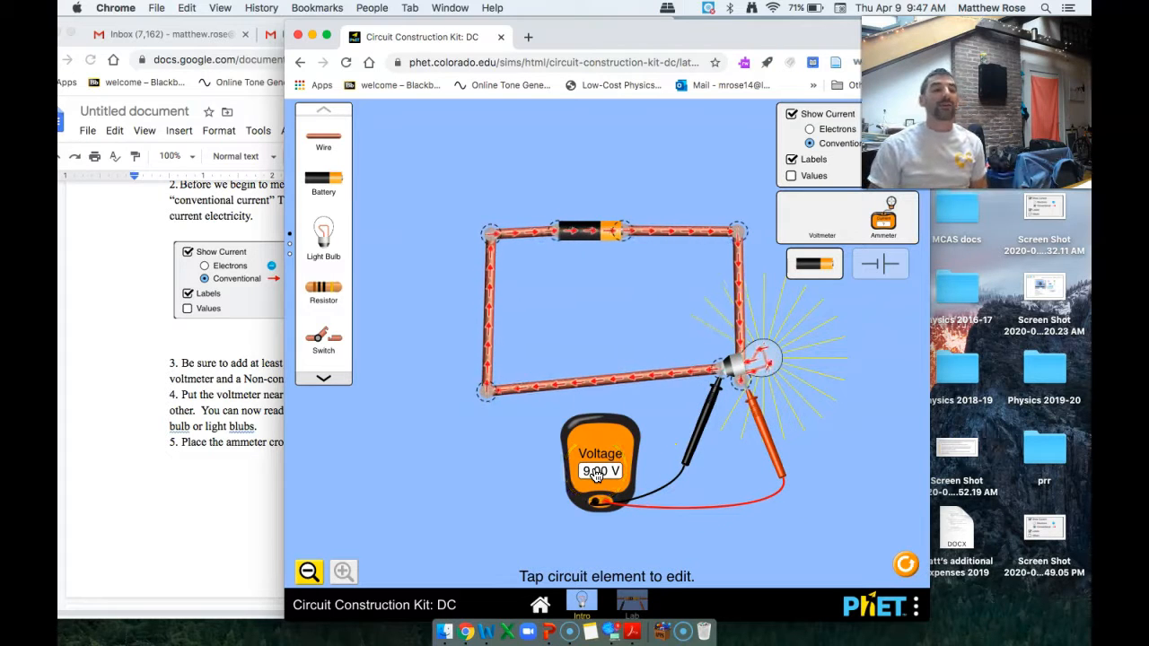
# Step: Replace the lower wire with a resistor joined by wires to the loop's corner and the light bulb
pyautogui.click(592, 398)
pyautogui.click(596, 387)
pyautogui.press('Delete')
pyautogui.moveTo(323, 287); pyautogui.dragTo(598, 384)
pyautogui.click(330, 139)
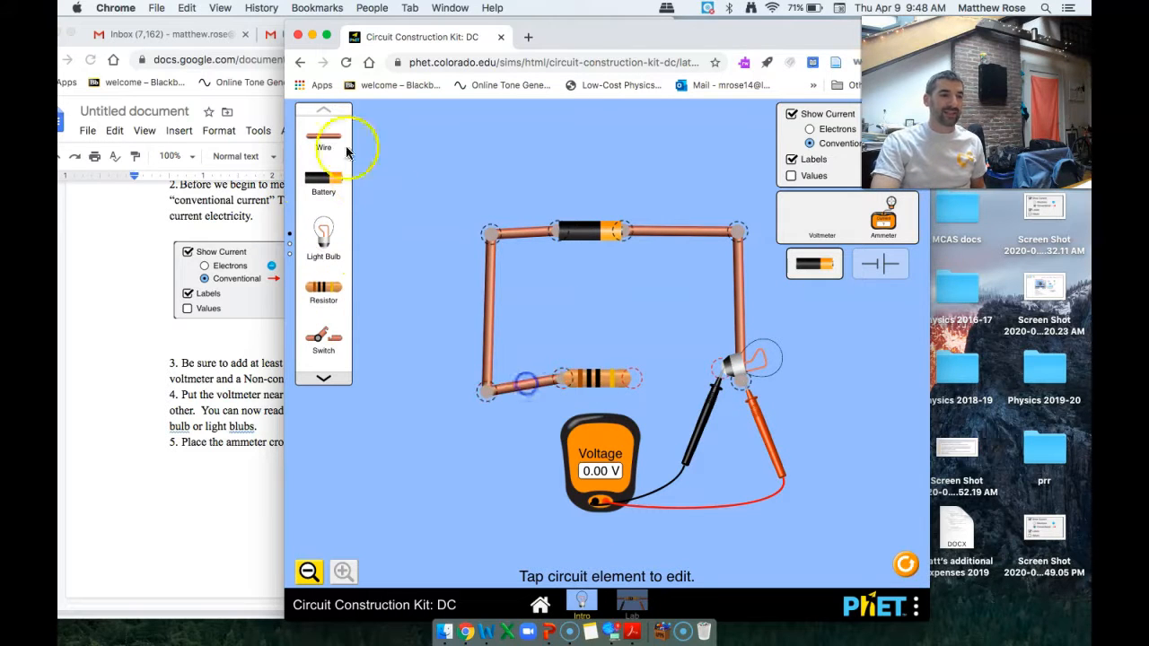
pyautogui.moveTo(334, 157); pyautogui.dragTo(584, 288)
pyautogui.moveTo(609, 325); pyautogui.dragTo(627, 368)
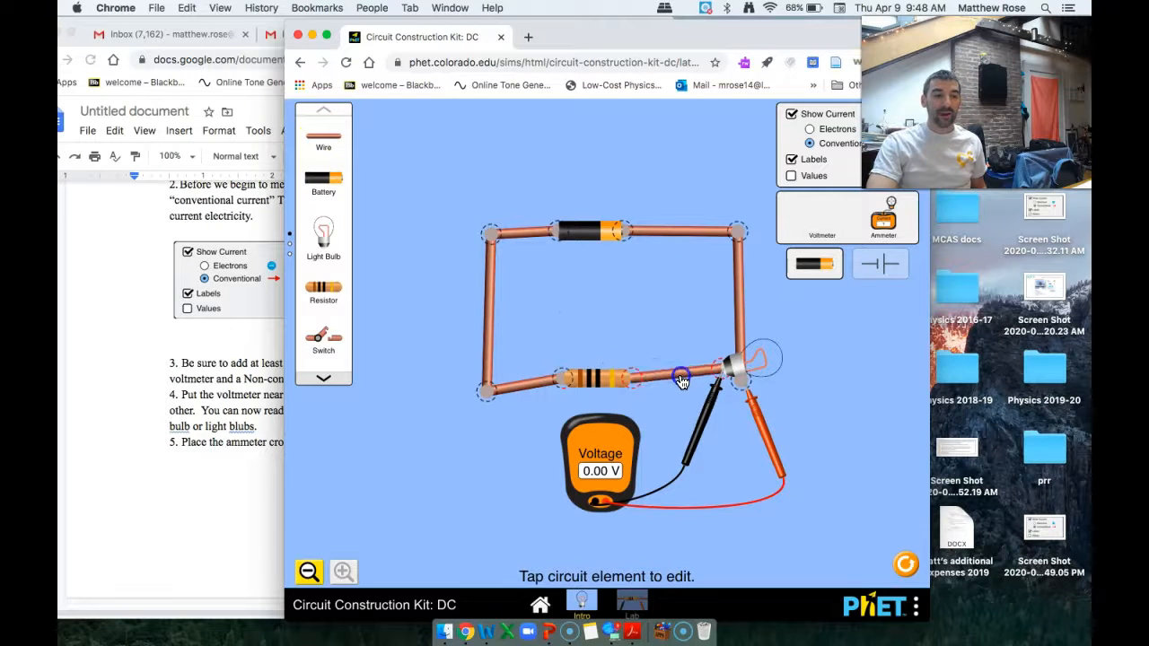
# Step: Measure the voltage across the resistor, placing the black probe on its corner-side end and the red on its bulb-side end
pyautogui.moveTo(706, 452); pyautogui.dragTo(509, 485)
pyautogui.moveTo(652, 457); pyautogui.dragTo(622, 437)
pyautogui.moveTo(762, 423); pyautogui.dragTo(669, 488)
pyautogui.moveTo(629, 417); pyautogui.dragTo(555, 419)
pyautogui.moveTo(673, 496); pyautogui.dragTo(647, 434)
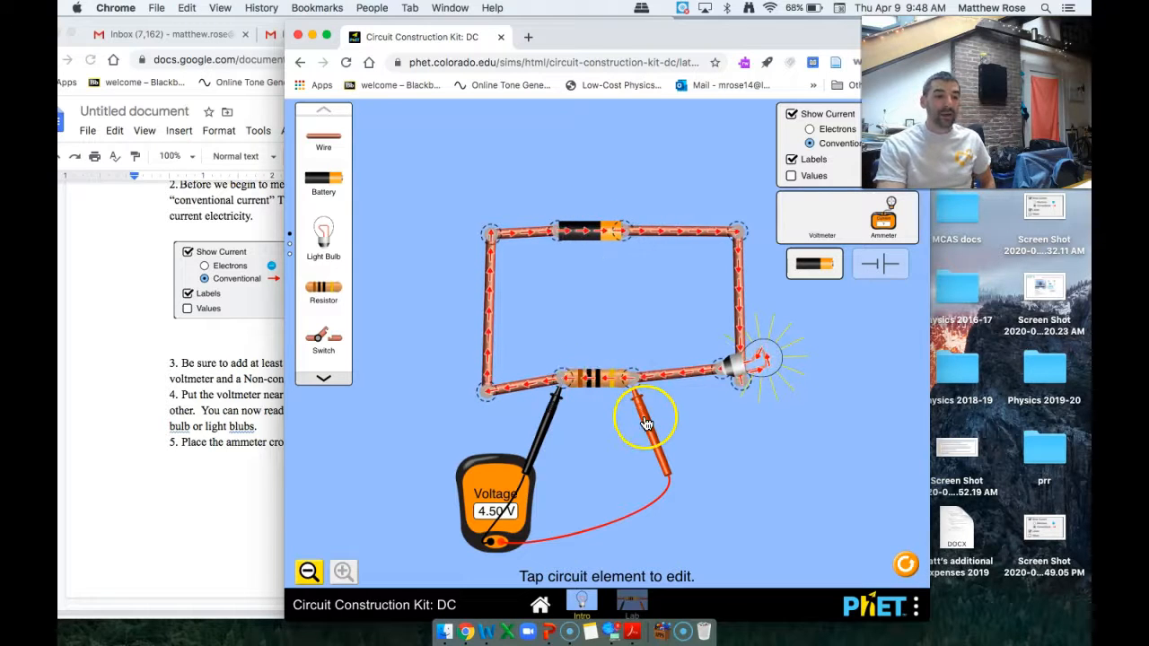
# Step: Put the voltmeter away and measure the circuit's current with the ammeter crosshairs over the wire opposite the bulb
pyautogui.moveTo(480, 495); pyautogui.dragTo(806, 198)
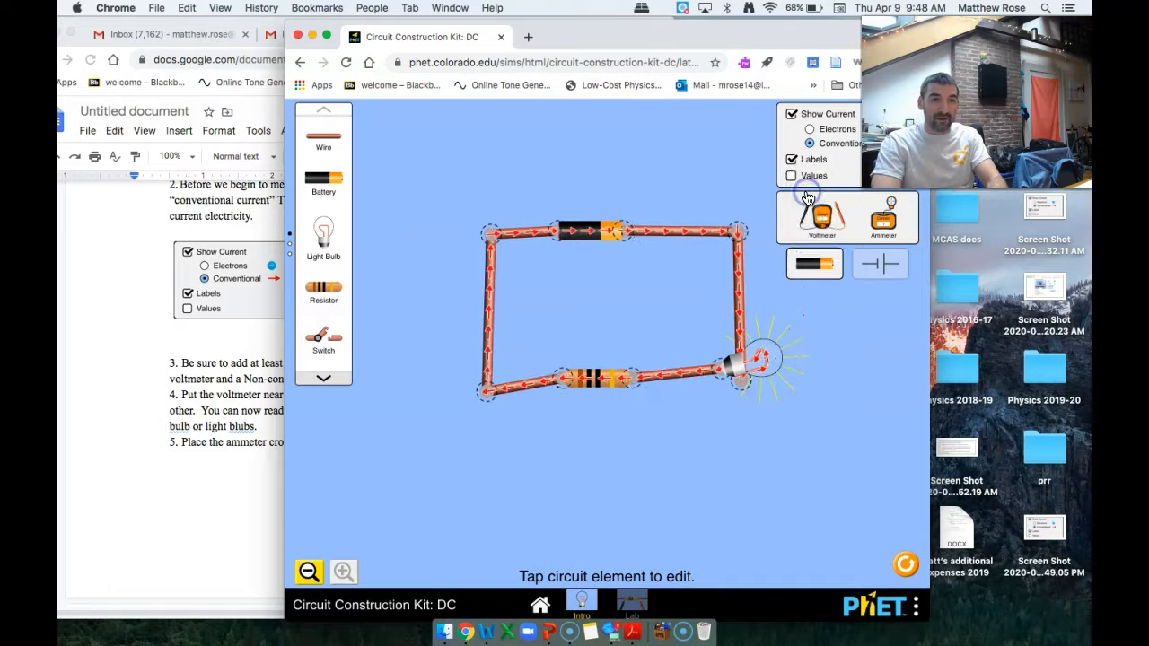
pyautogui.moveTo(884, 220); pyautogui.dragTo(711, 508)
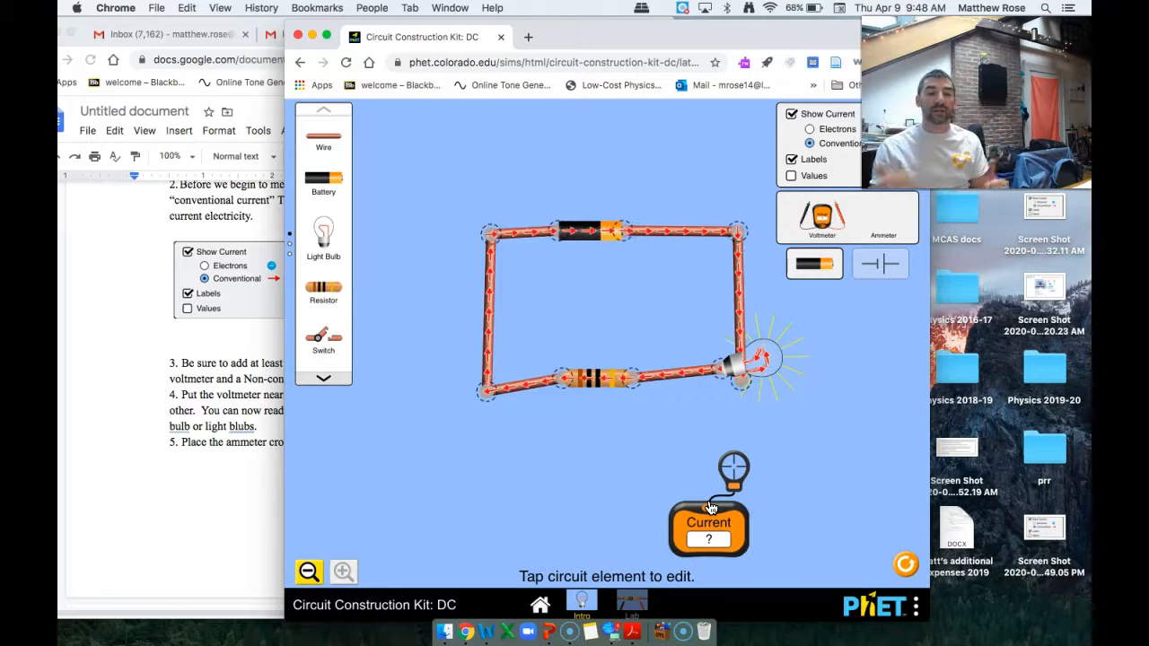
pyautogui.moveTo(710, 509); pyautogui.dragTo(607, 512)
pyautogui.moveTo(739, 473); pyautogui.dragTo(701, 443)
pyautogui.moveTo(519, 438); pyautogui.dragTo(467, 324)
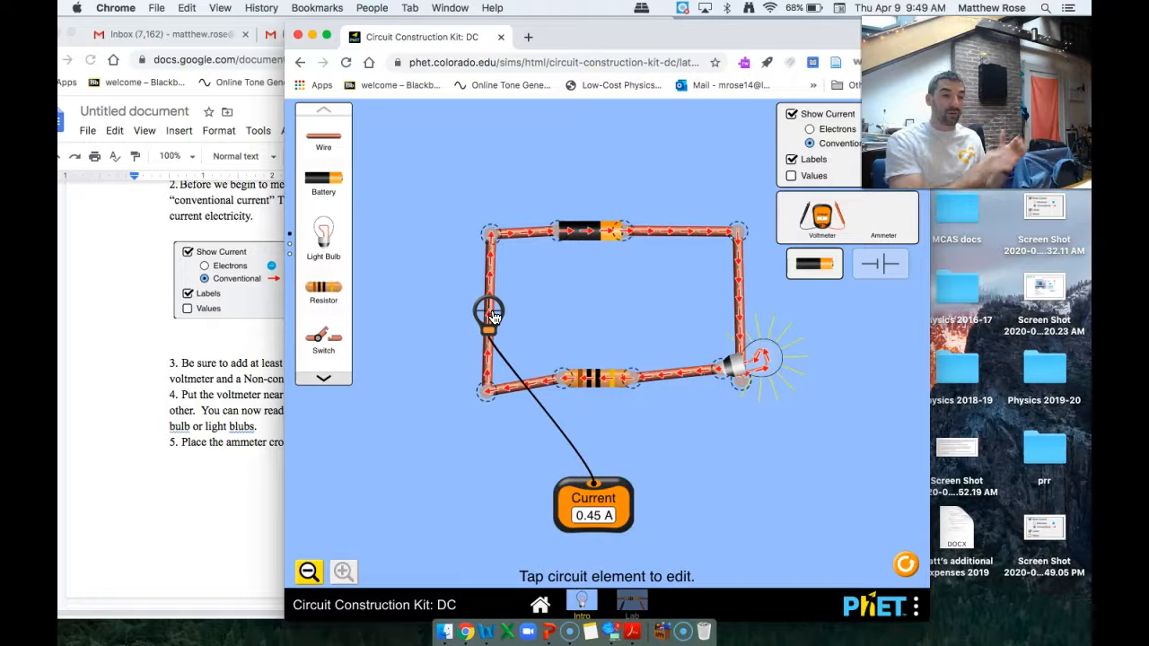
# Step: Take the ammeter off the circuit and put it back in its toolbox
pyautogui.moveTo(492, 315); pyautogui.dragTo(634, 462)
pyautogui.click(571, 518)
pyautogui.moveTo(571, 518); pyautogui.dragTo(867, 220)
# Step: Replace the resistor with a second light bulb, connecting it in series between the two loose wire ends
pyautogui.click(589, 378)
pyautogui.press('Delete')
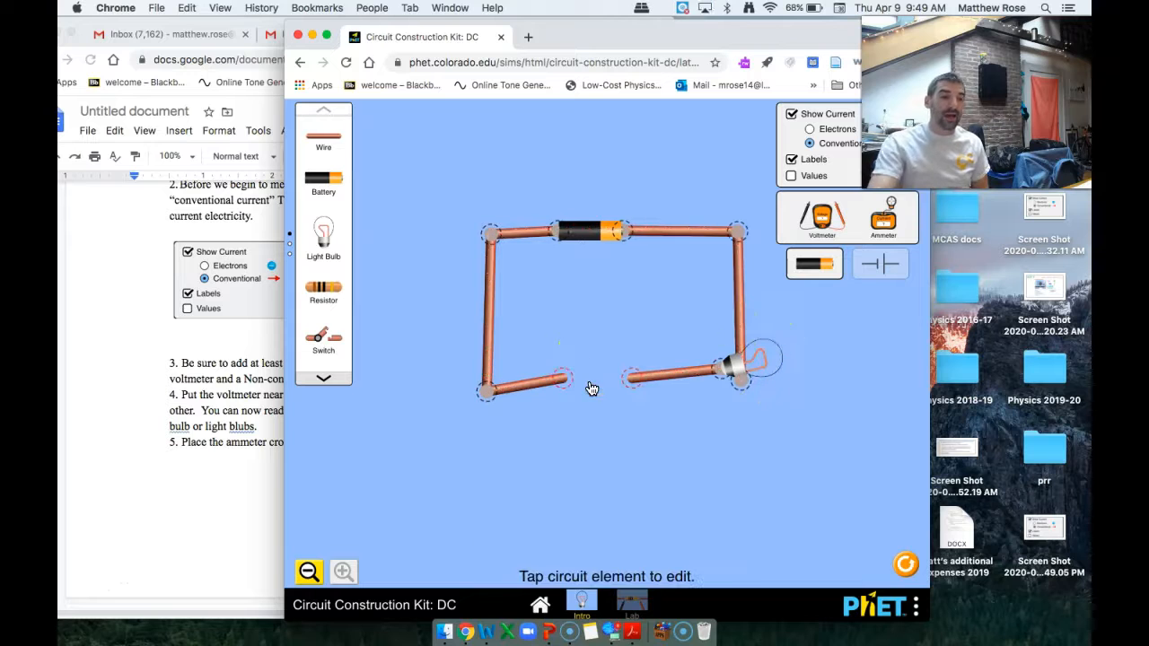
pyautogui.moveTo(333, 256); pyautogui.dragTo(563, 362)
pyautogui.moveTo(631, 377); pyautogui.dragTo(584, 371)
pyautogui.click(647, 462)
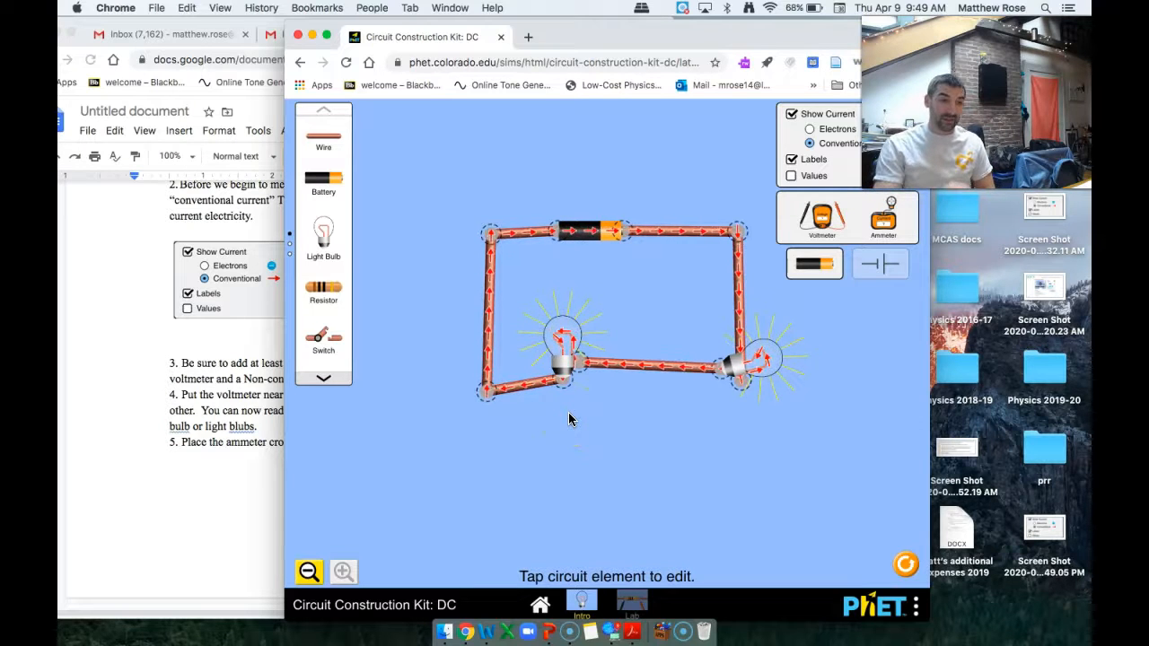
# Step: Delete the second light bulb and join the two loose wire ends to close the circuit
pyautogui.click(557, 334)
pyautogui.press('Delete')
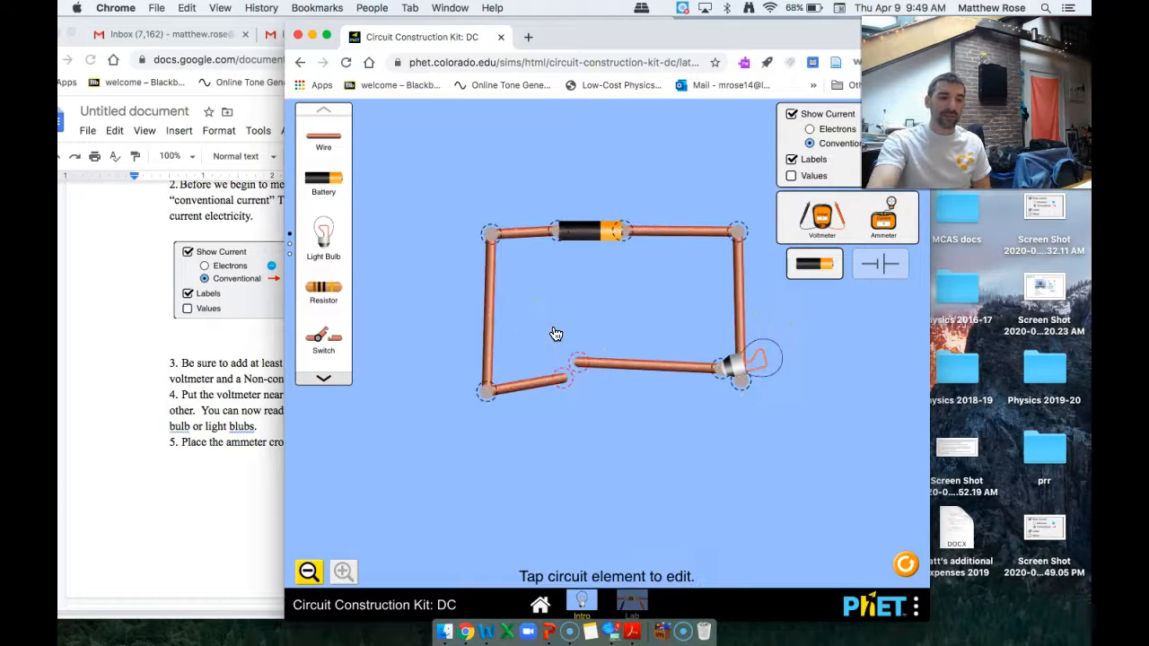
pyautogui.moveTo(581, 364); pyautogui.dragTo(561, 379)
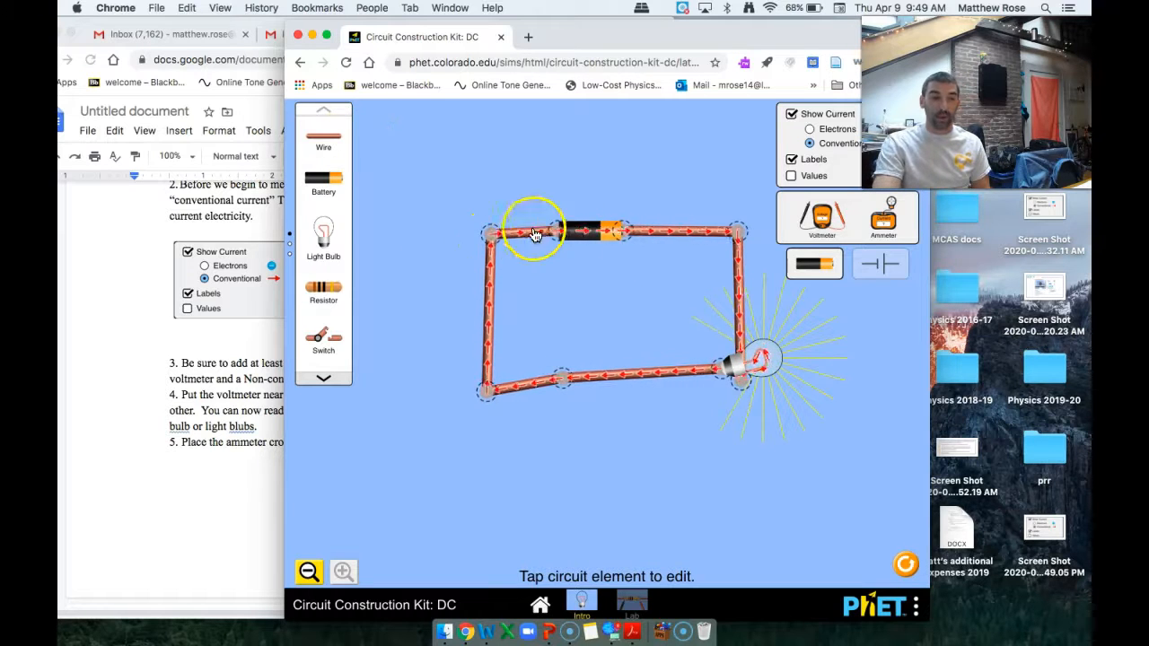
# Step: Add a second light bulb in parallel below the first one, connecting it to the circuit's two lower corners with four wires
pyautogui.moveTo(329, 141); pyautogui.dragTo(490, 509)
pyautogui.moveTo(324, 141); pyautogui.dragTo(731, 498)
pyautogui.moveTo(323, 235); pyautogui.dragTo(601, 493)
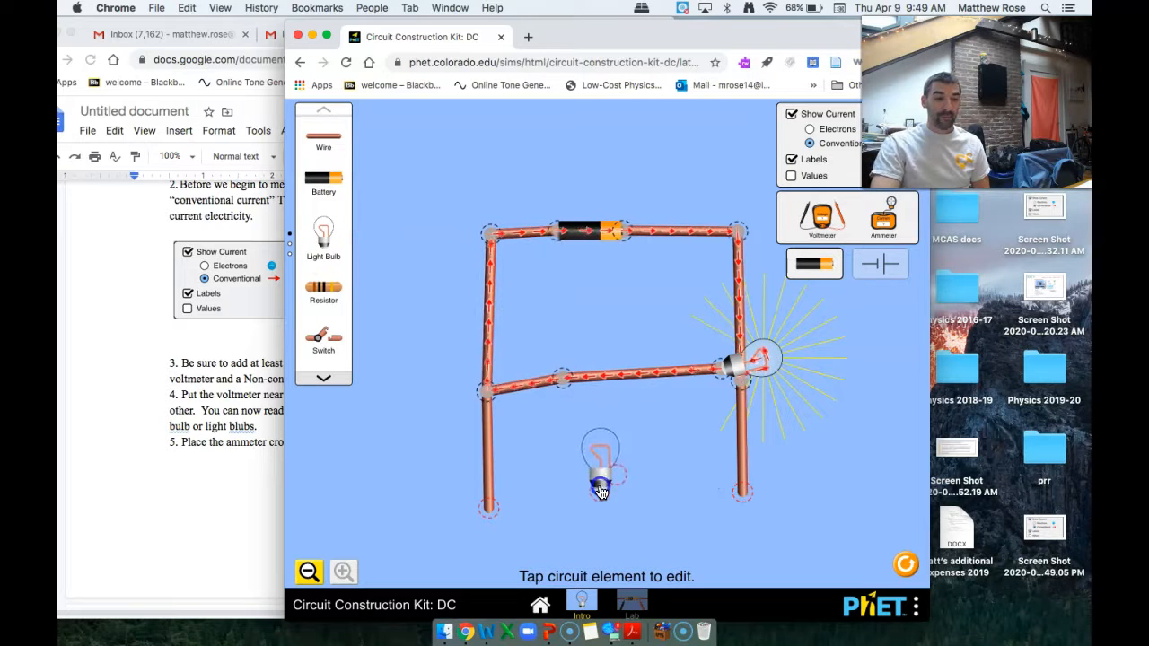
pyautogui.moveTo(333, 139); pyautogui.dragTo(598, 505)
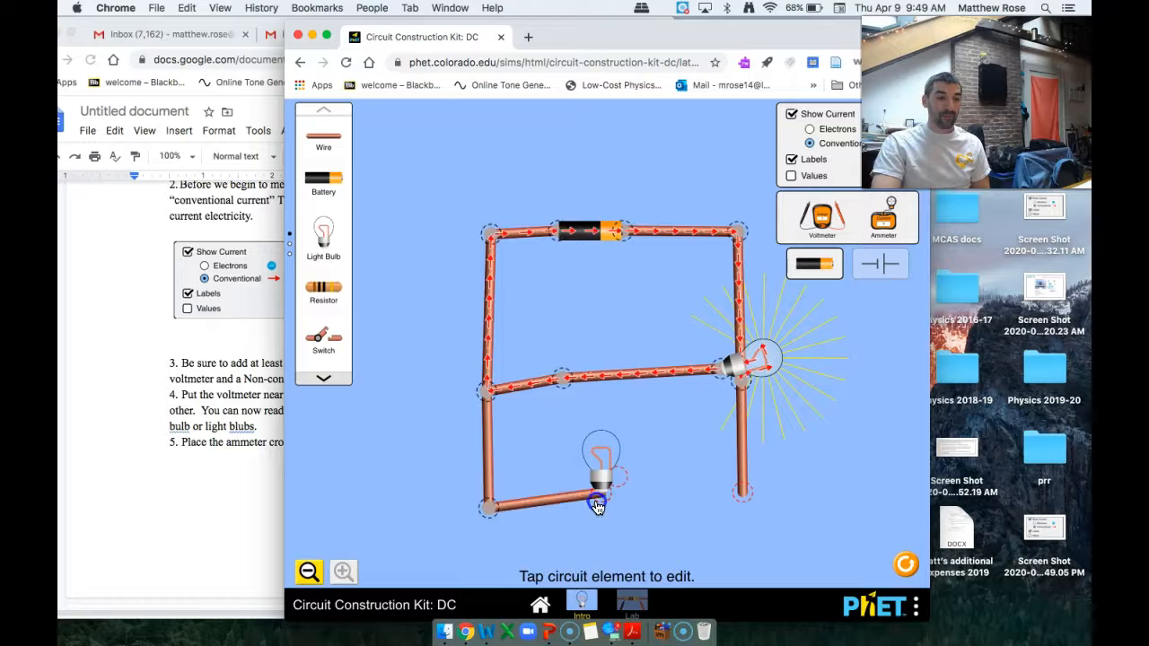
pyautogui.moveTo(326, 136); pyautogui.dragTo(739, 494)
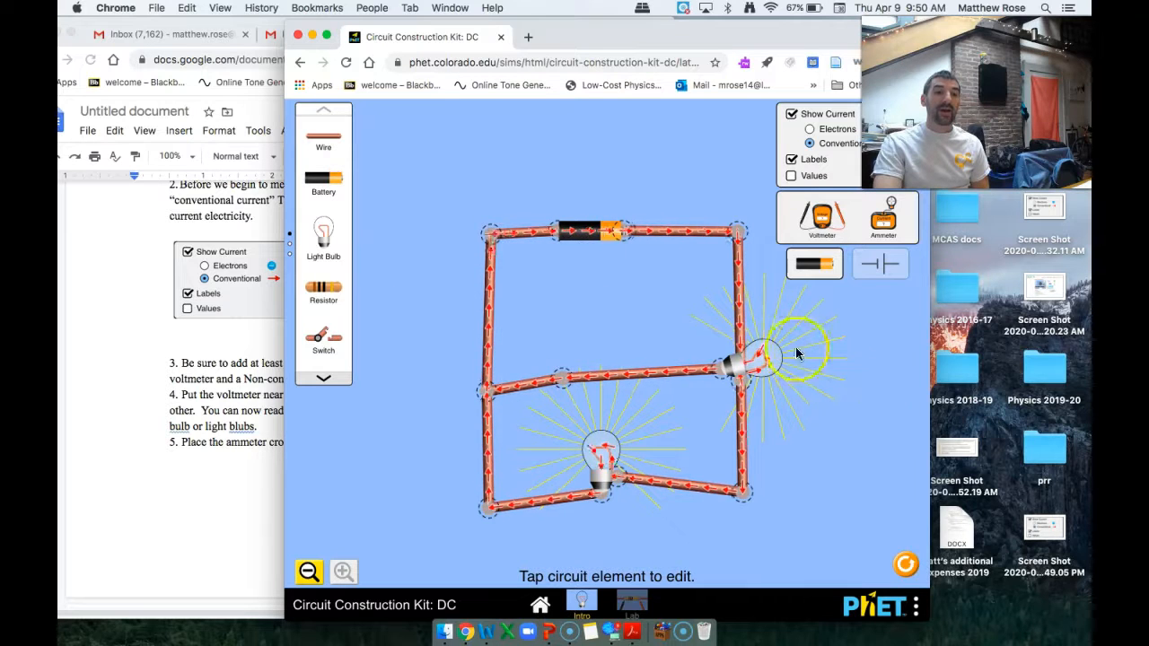
# Step: Reset the whole simulation, then switch to the lab document in Google Docs and move its window fully into view
pyautogui.click(905, 566)
pyautogui.click(187, 339)
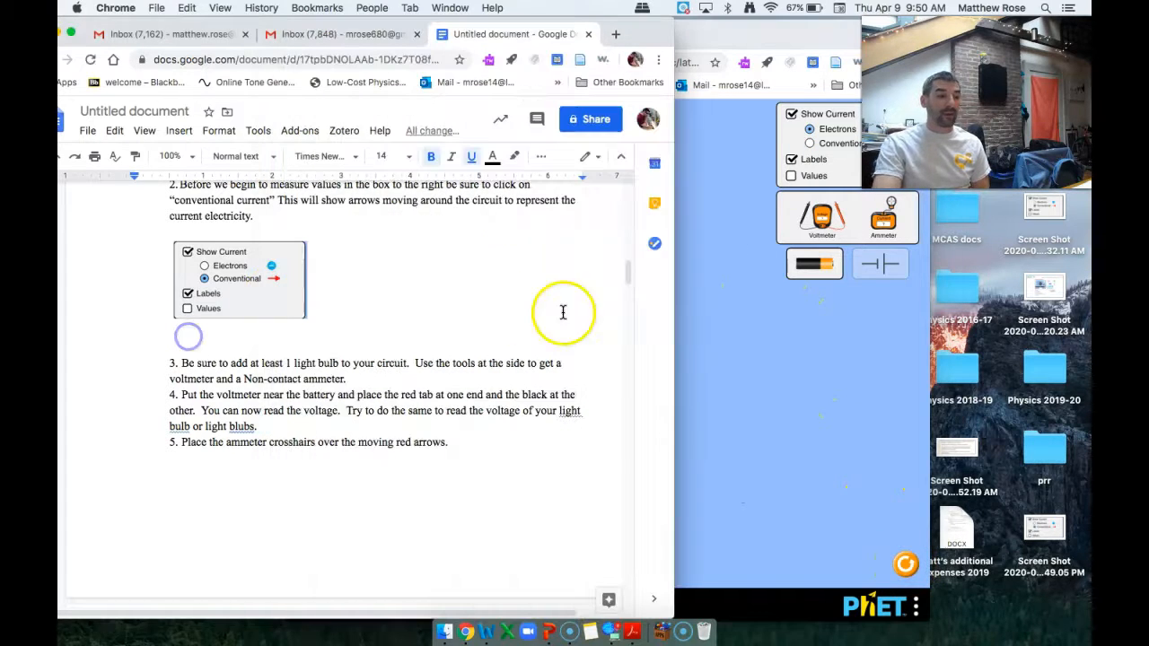
pyautogui.moveTo(647, 42); pyautogui.dragTo(677, 36)
# Step: Review the rest of the lab document, from the Predict question through the Simple Circuit Series and Parallel Circuit tasks
pyautogui.scroll(-15, 479, 289)
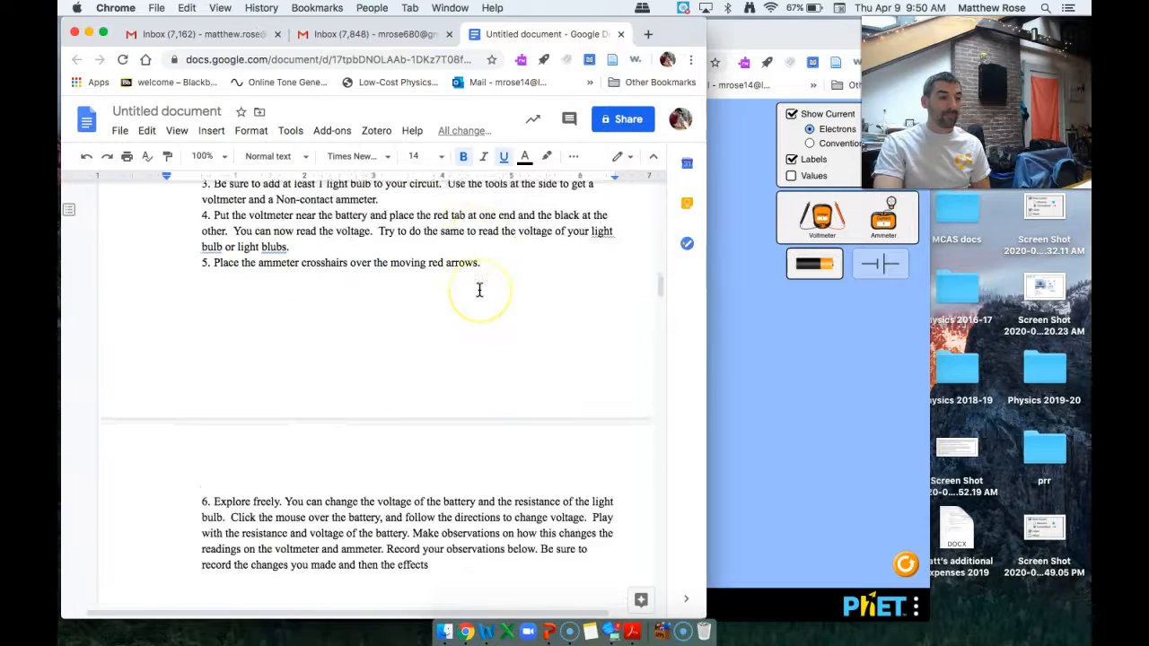
pyautogui.scroll(-2, 479, 290)
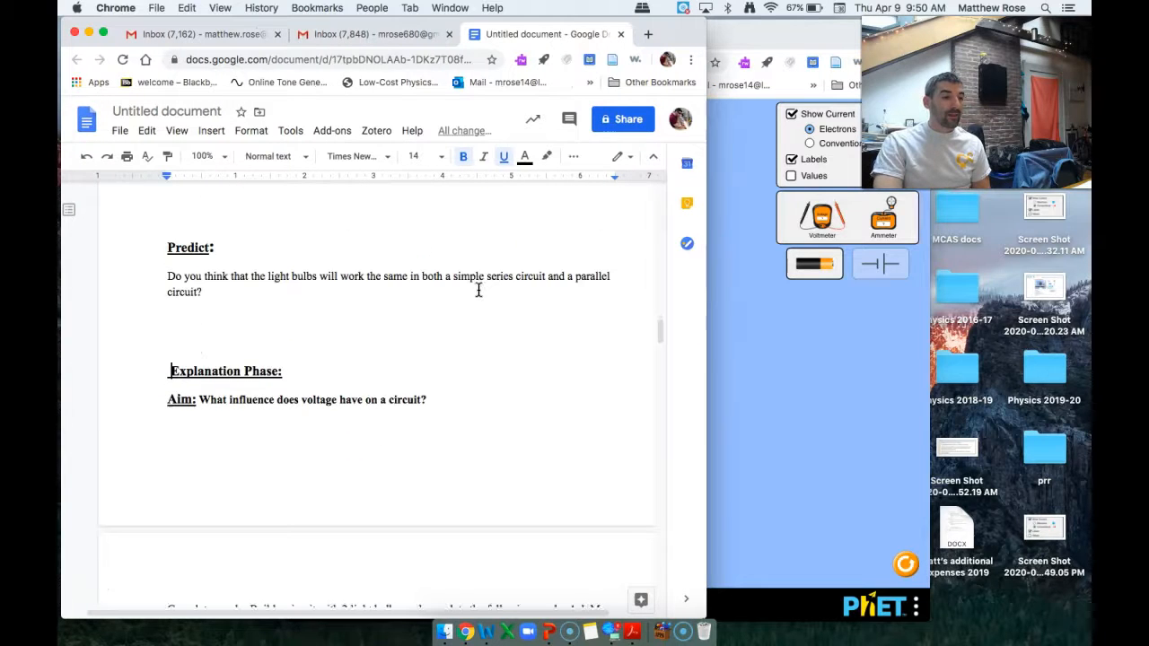
pyautogui.moveTo(151, 248); pyautogui.dragTo(490, 332)
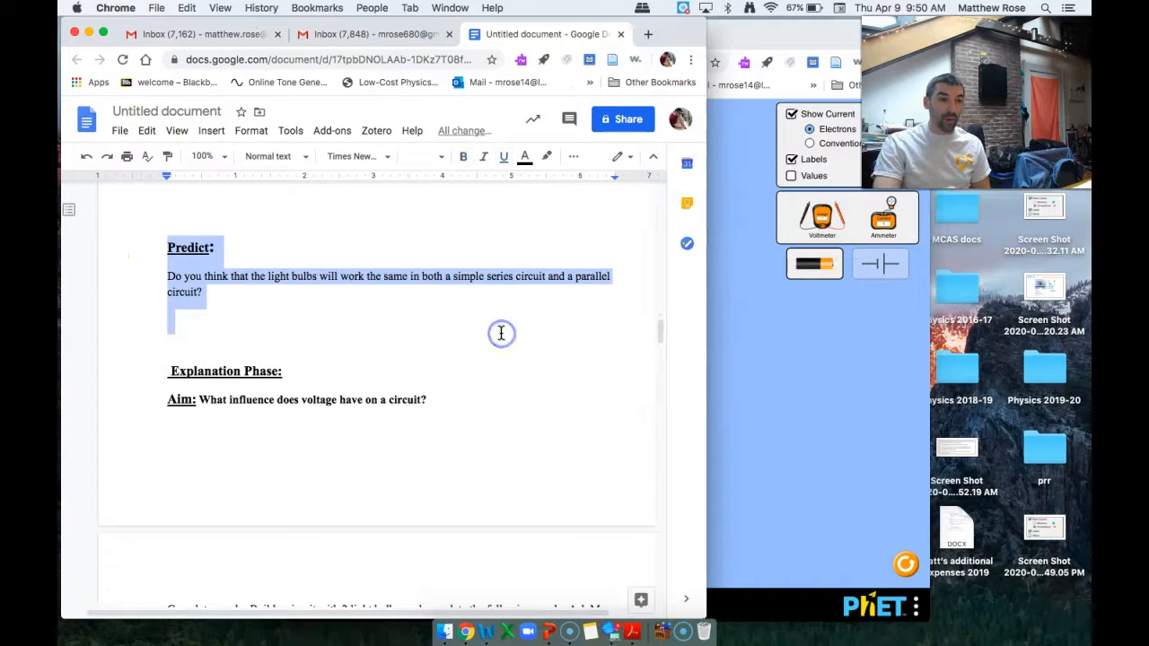
pyautogui.click(475, 292)
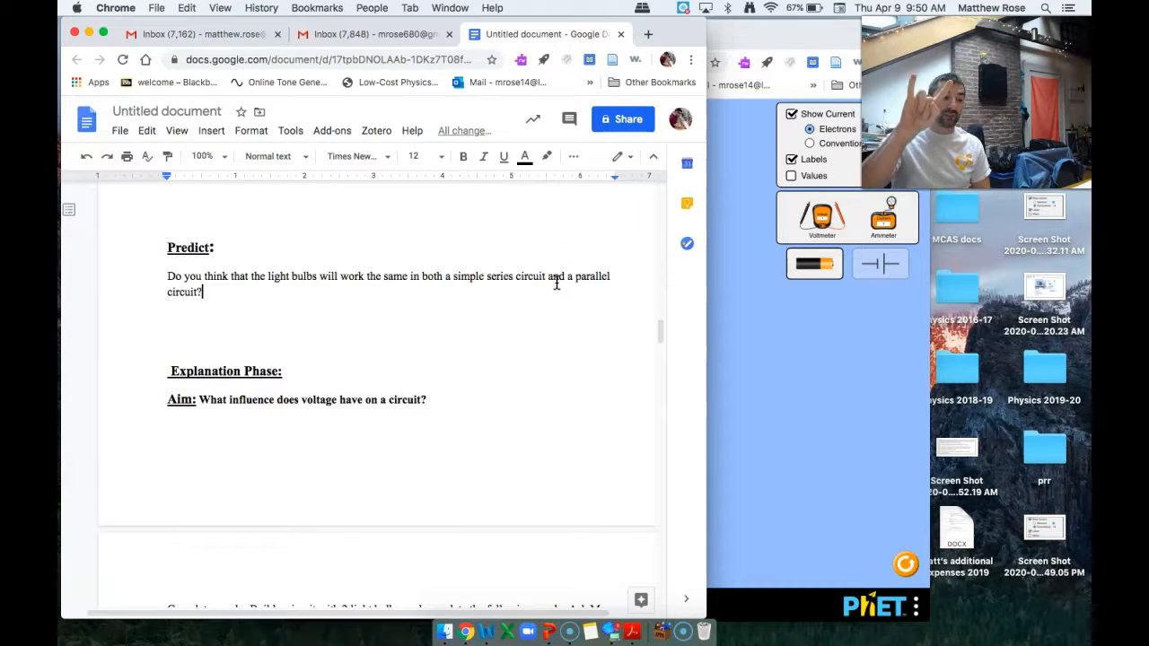
pyautogui.scroll(-10, 556, 283)
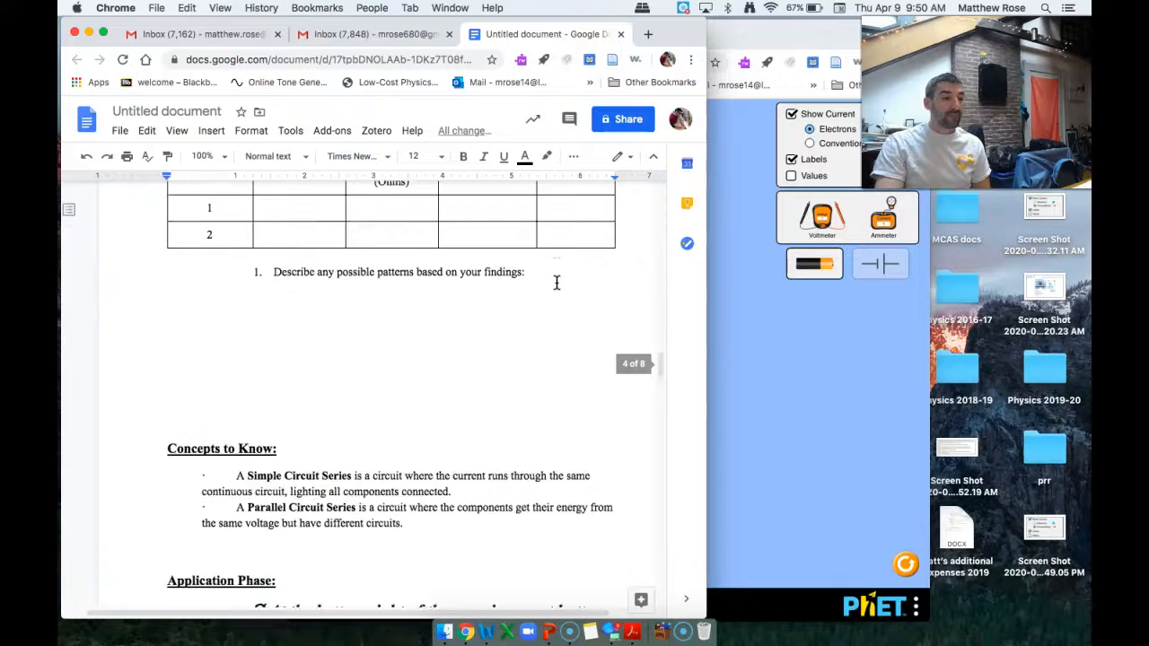
pyautogui.scroll(-5, 557, 283)
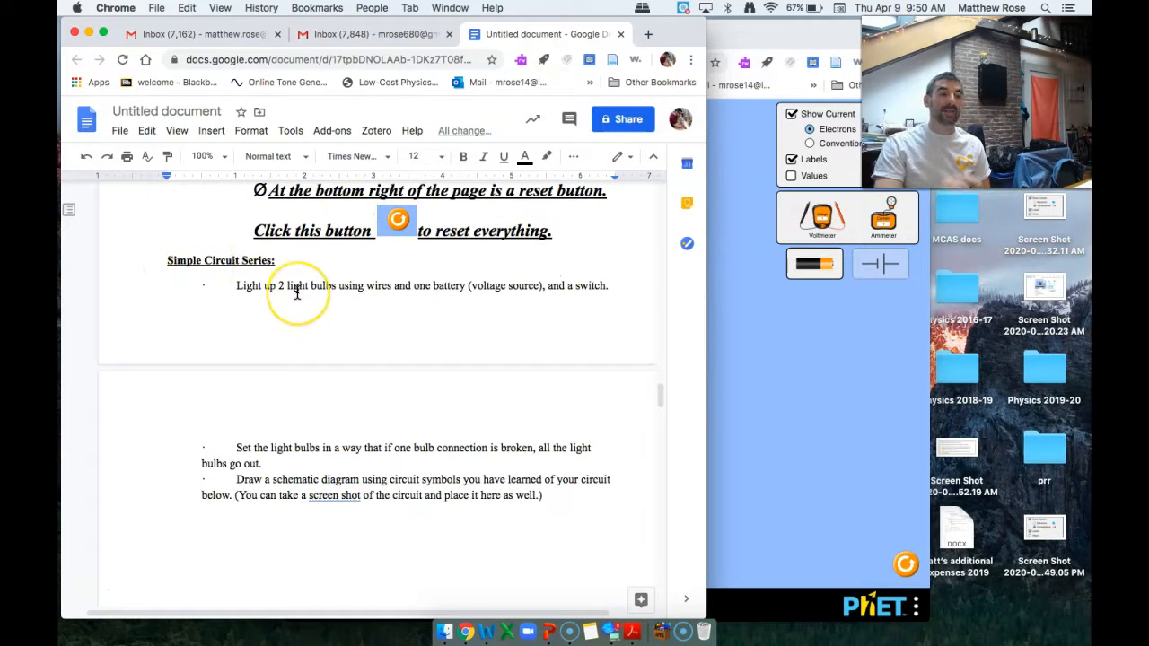
pyautogui.scroll(-15, 297, 293)
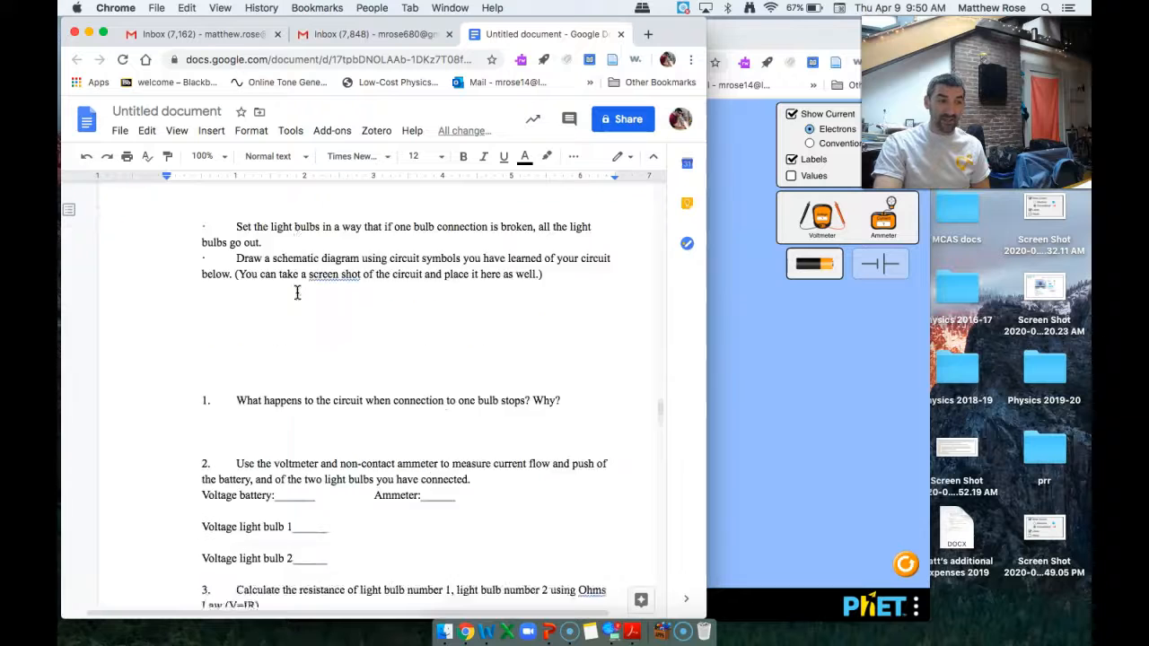
pyautogui.scroll(-15, 297, 293)
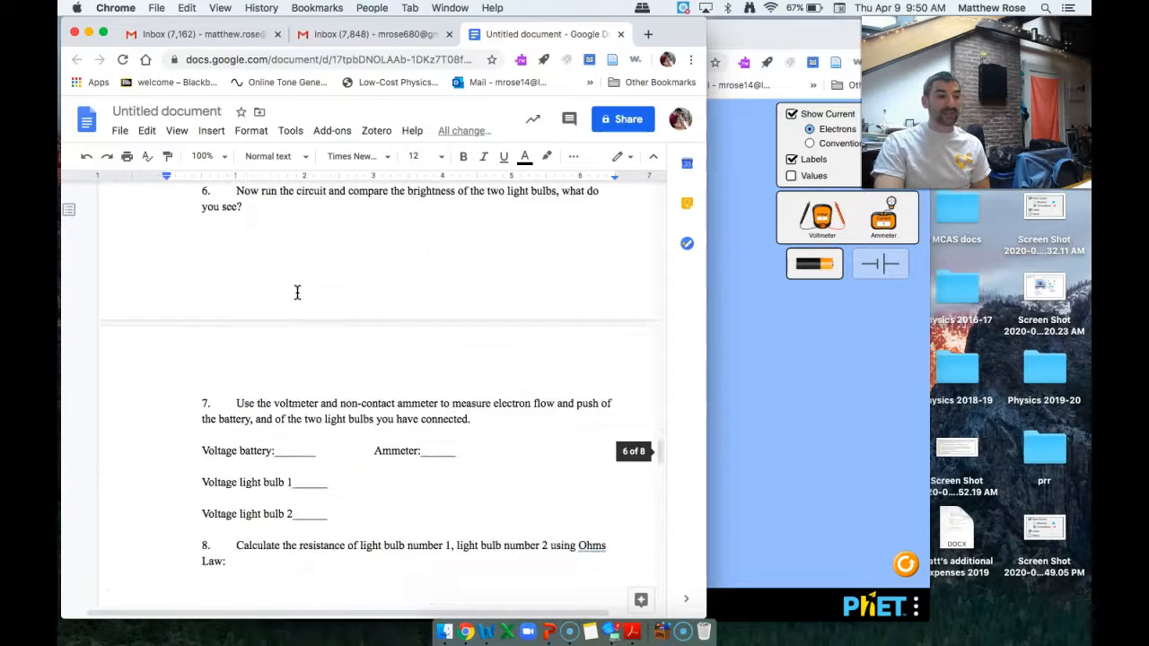
pyautogui.scroll(-5, 297, 293)
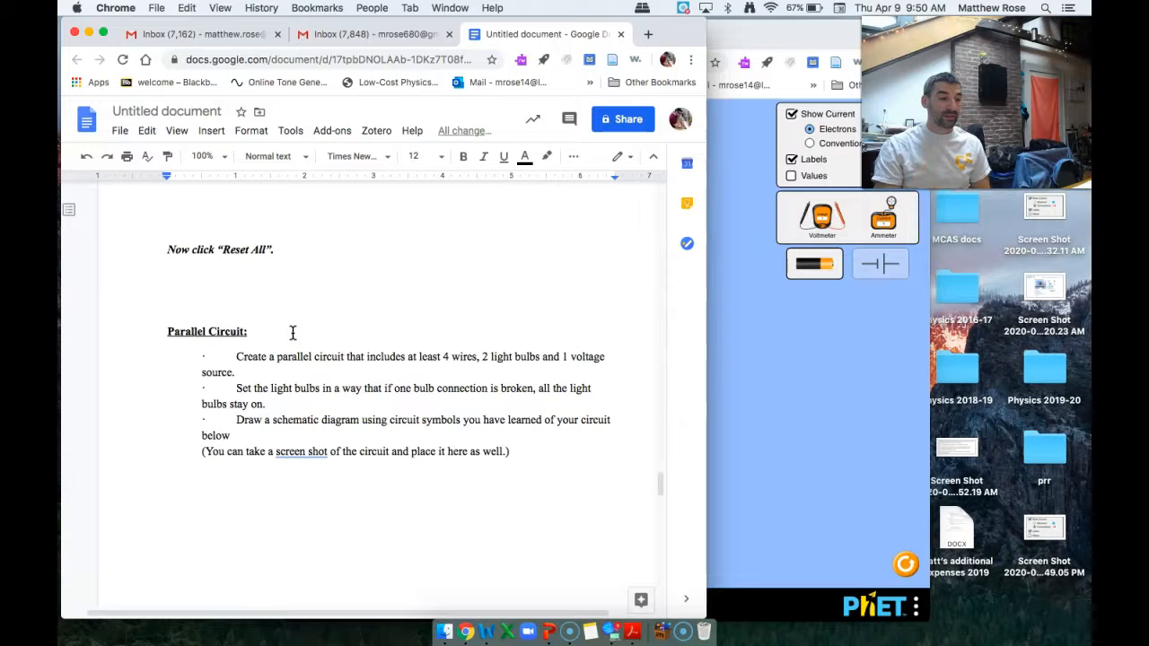
pyautogui.scroll(-12, 292, 333)
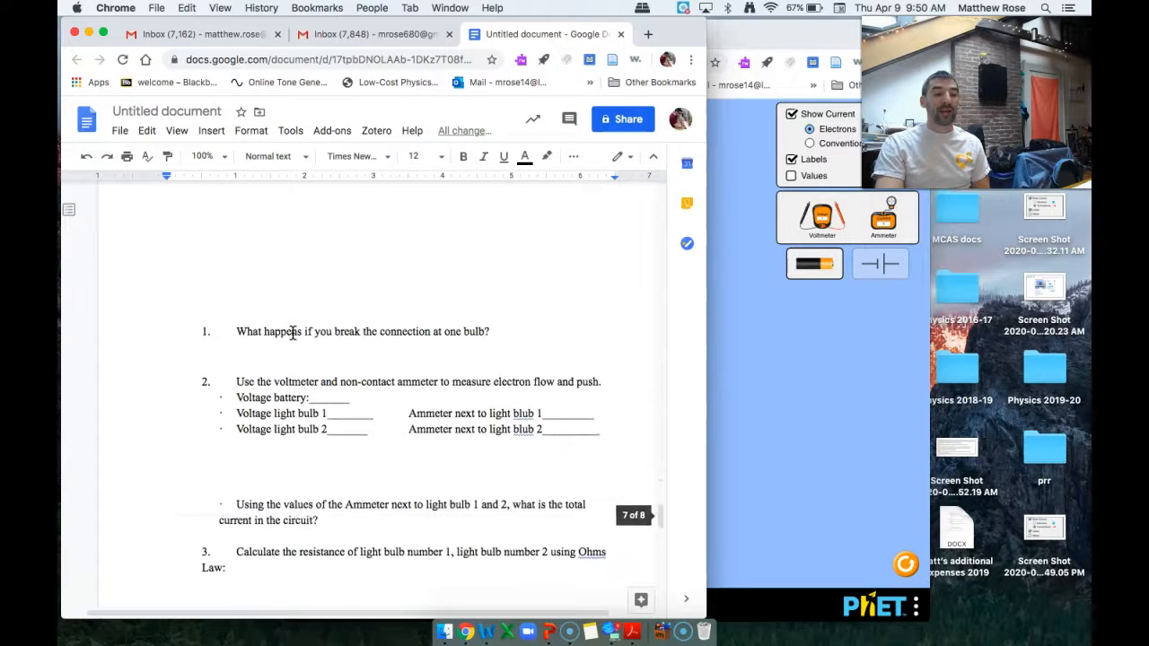
pyautogui.scroll(-1, 292, 333)
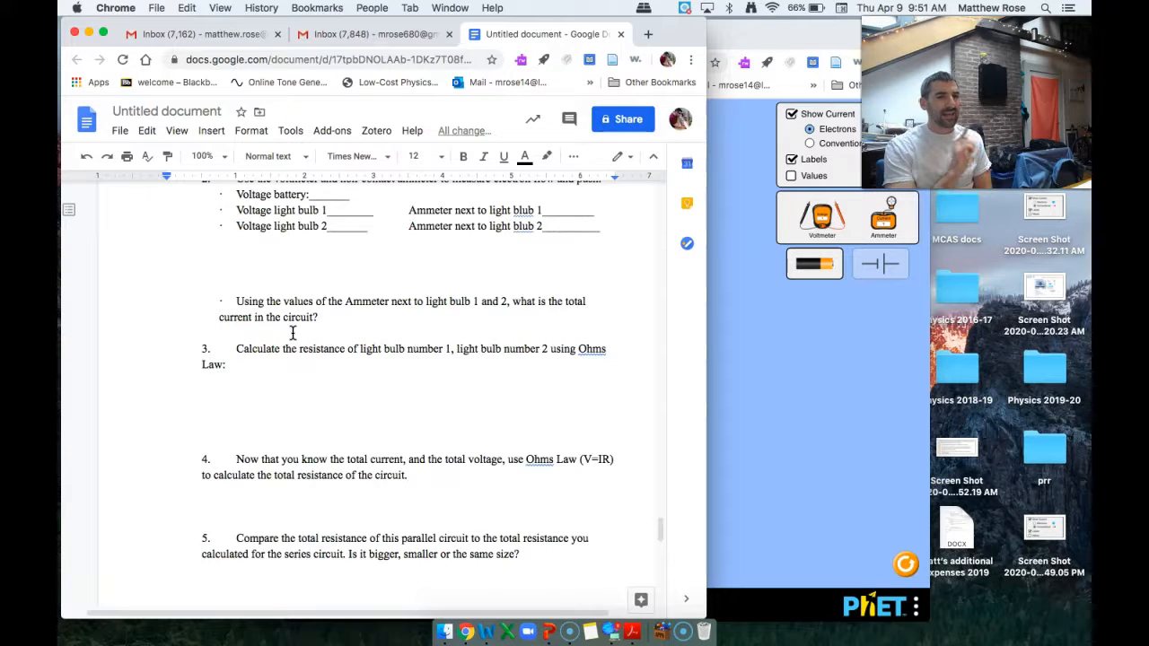
pyautogui.click(195, 381)
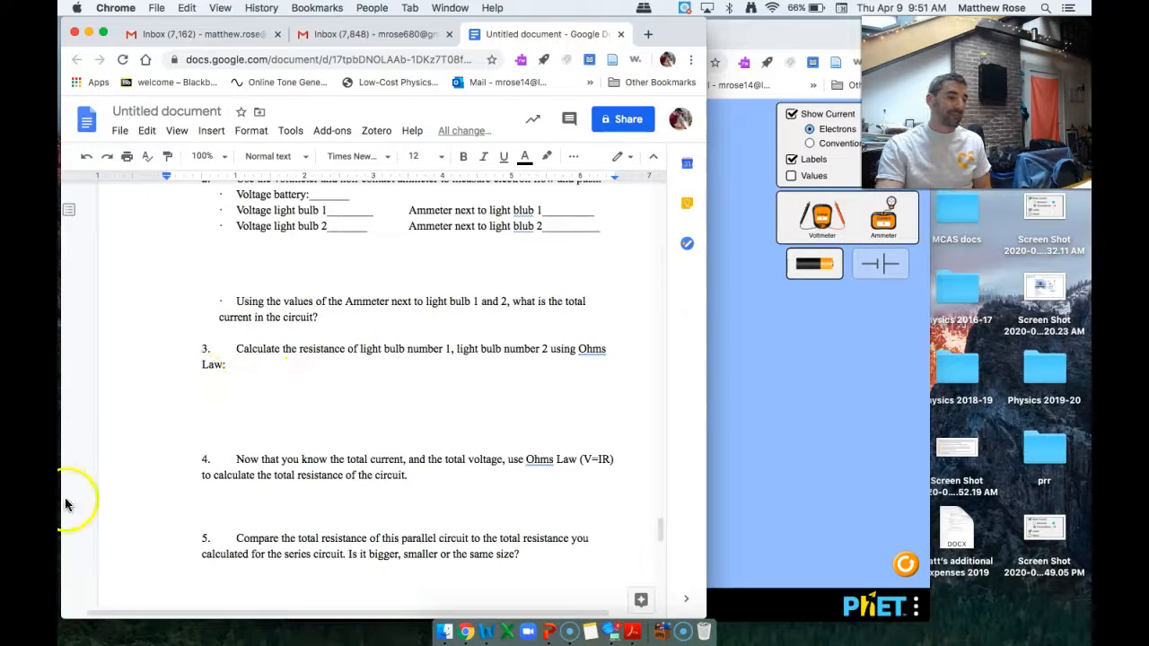